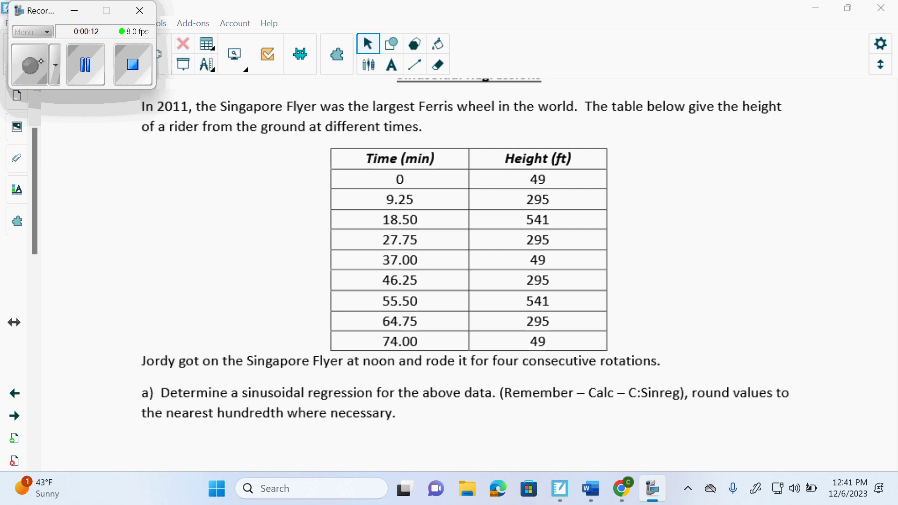
Step: Handwrite X above the Time (min) column and Y above the Height (ft) column
left_click_drag(395, 136, 410, 147)
left_click_drag(408, 137, 395, 148)
left_click_drag(512, 134, 519, 146)
left_click_drag(527, 133, 518, 154)
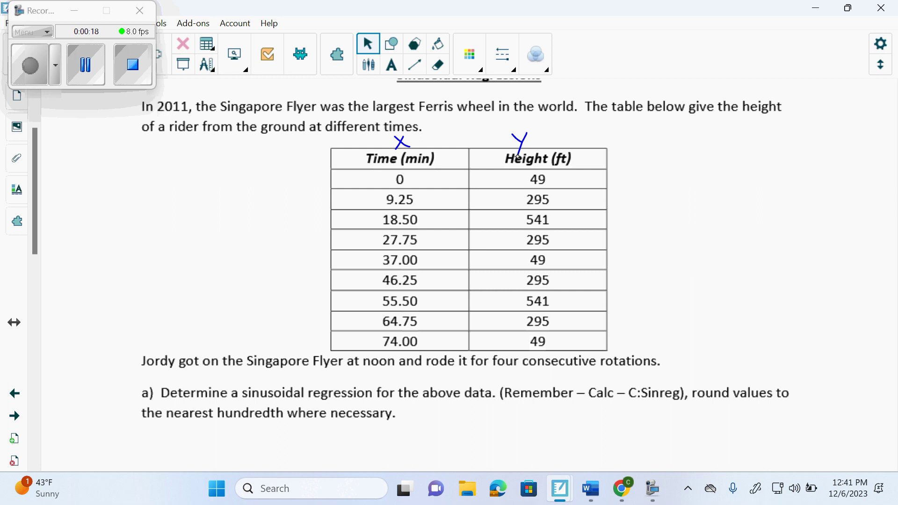
scroll(468, 248, "down", 3)
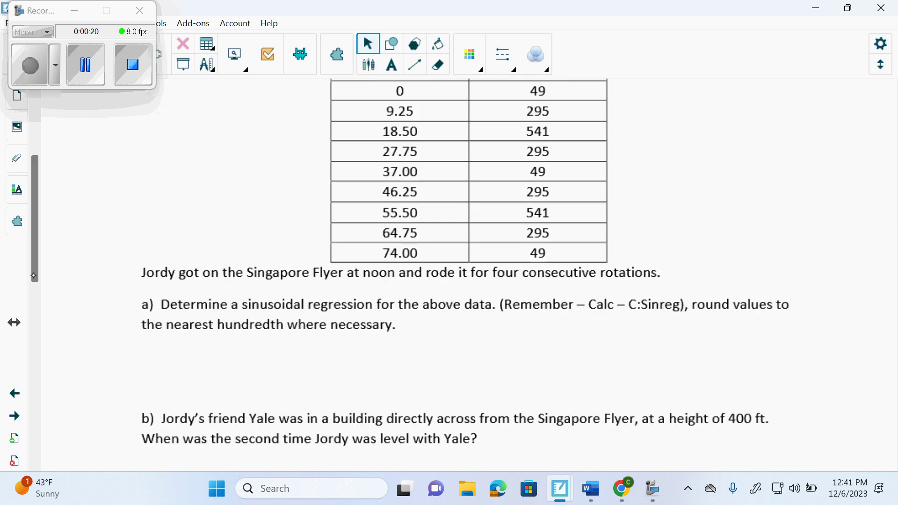
scroll(468, 248, "up", 3)
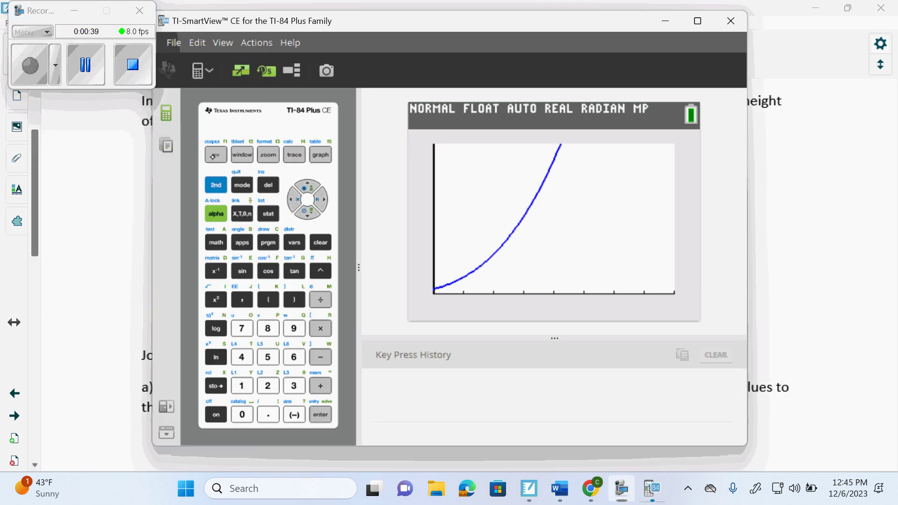
Step: Clear the Y1 equation, then empty list L2 in the STAT list editor and move to L1
left_click(215, 155)
left_click(319, 242)
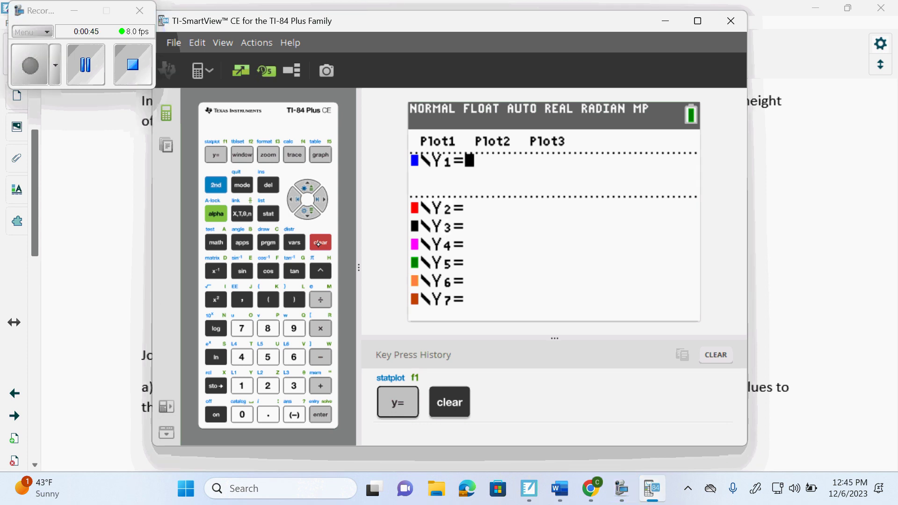
left_click(270, 215)
left_click(320, 414)
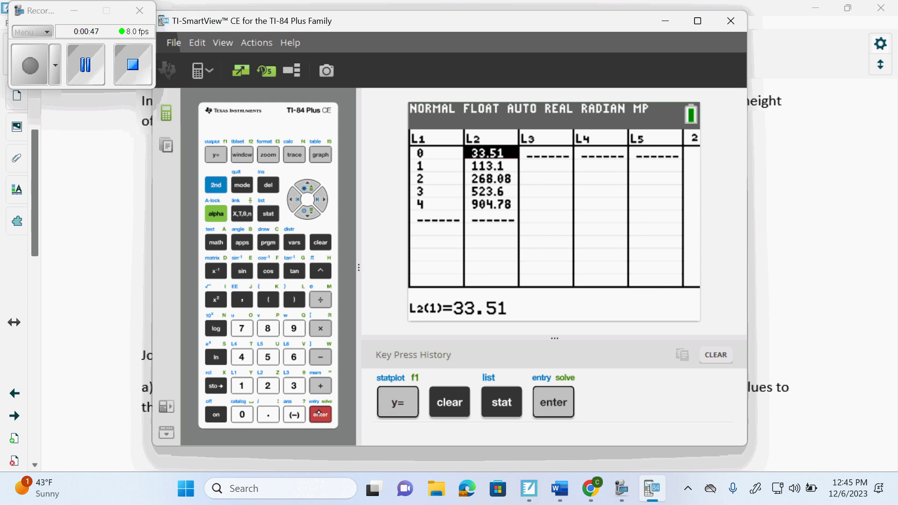
left_click(306, 187)
left_click(321, 241)
key("Return")
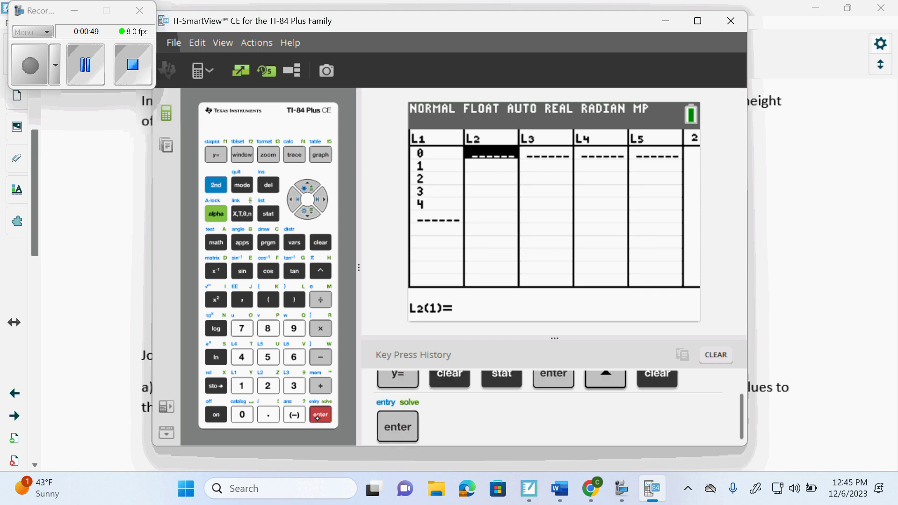
key("Left")
key("Up")
Step: Empty list L1 and enter the times 0, 9.25 and 18.5
left_click(321, 243)
left_click(320, 414)
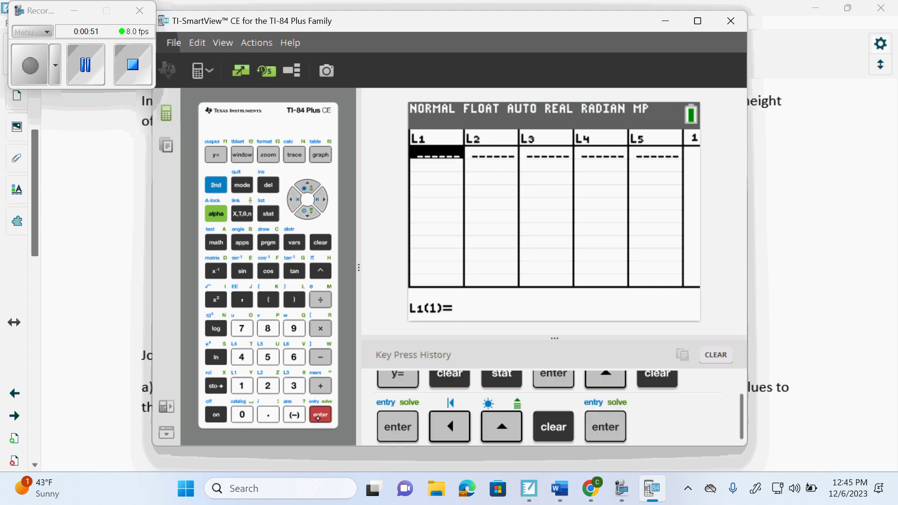
left_click(242, 414)
left_click(320, 414)
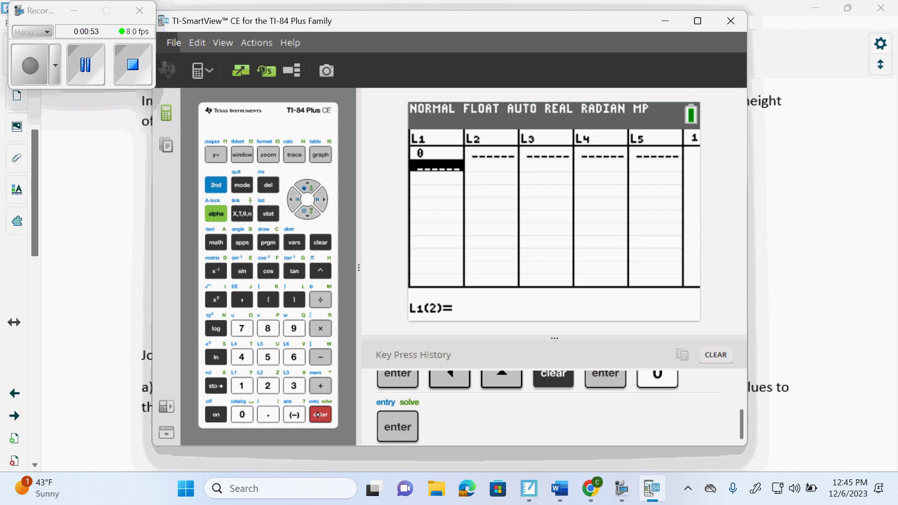
left_click(294, 328)
left_click(268, 414)
left_click(267, 385)
left_click(268, 357)
left_click(311, 414)
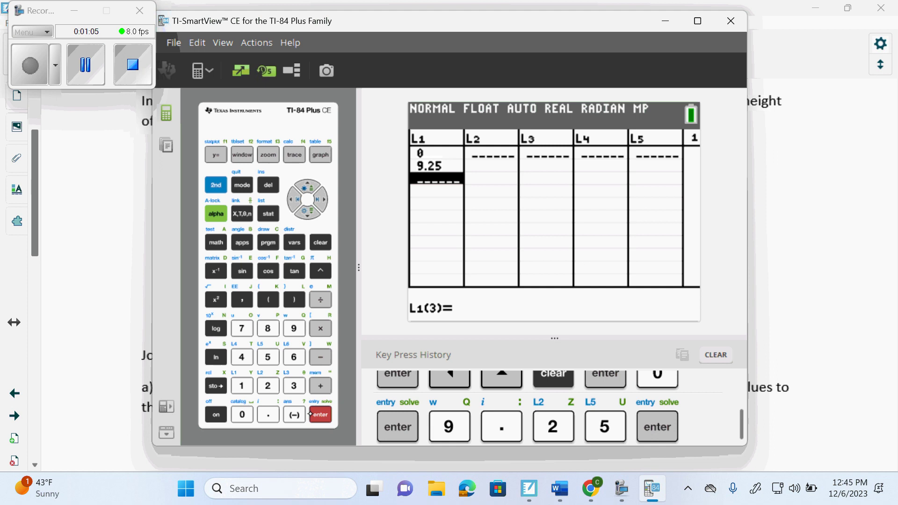
left_click(241, 386)
left_click(268, 328)
left_click(268, 414)
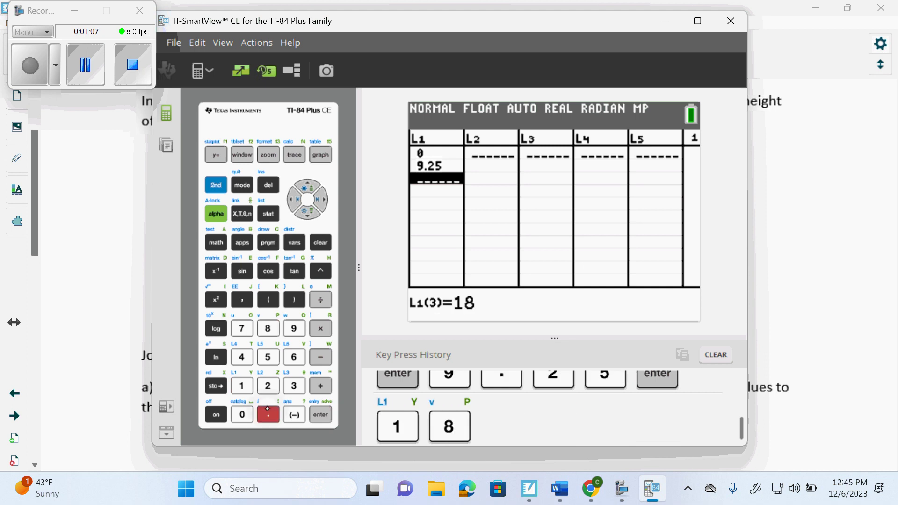
left_click(267, 356)
left_click(321, 415)
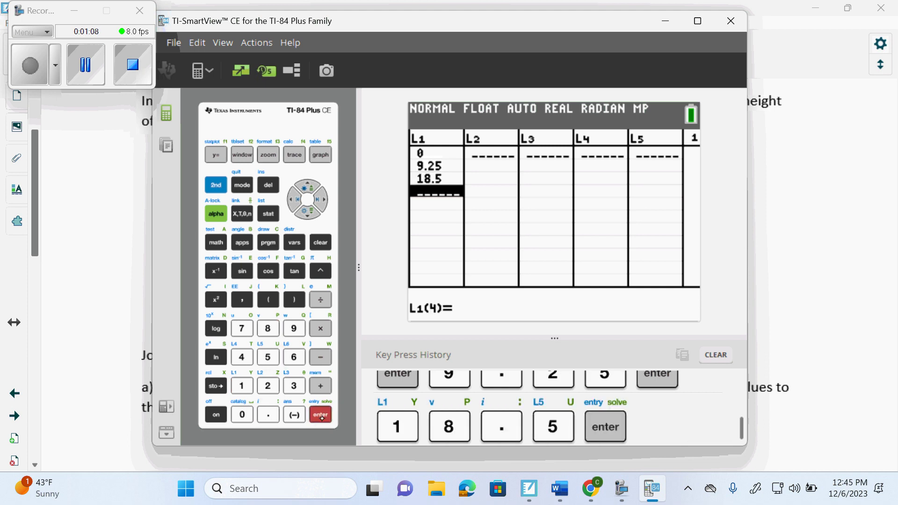
Step: Add the times 27.75, 37 and 46.25 to L1
left_click(268, 385)
left_click(242, 328)
left_click(268, 414)
left_click(241, 328)
left_click(268, 357)
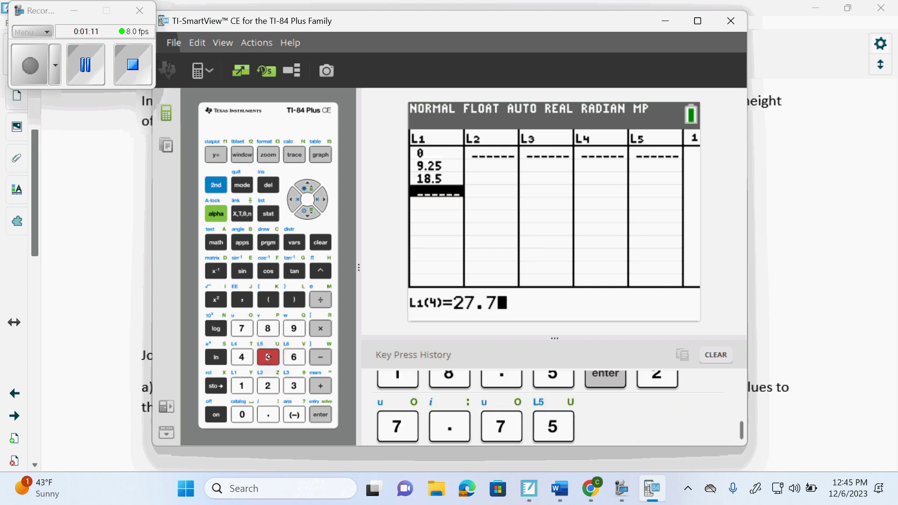
left_click(320, 415)
left_click(294, 386)
left_click(241, 328)
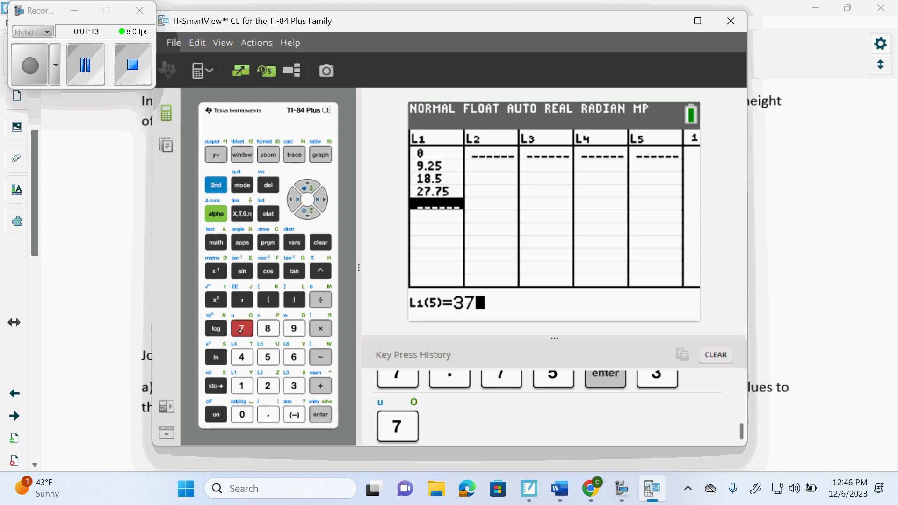
left_click(321, 415)
left_click(241, 356)
left_click(293, 356)
left_click(267, 414)
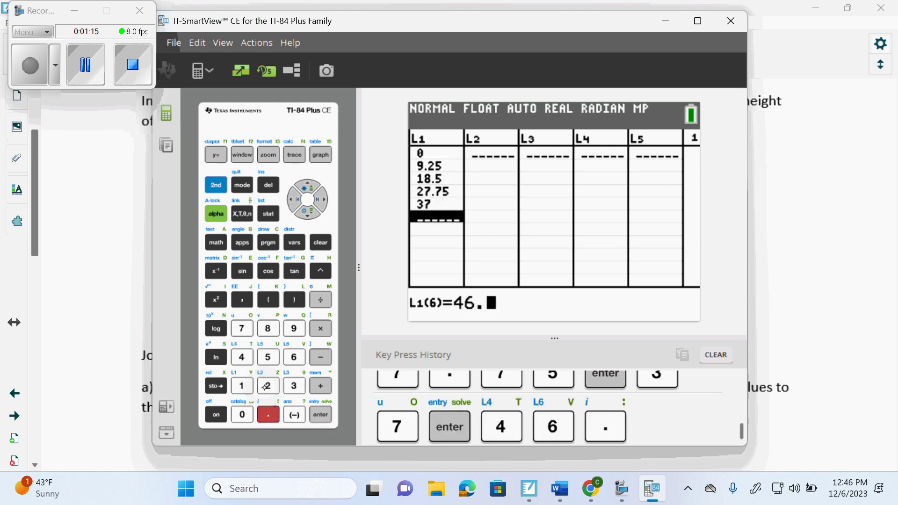
left_click(267, 385)
left_click(268, 357)
left_click(320, 415)
Step: Add the times 55.5 and 64.75 to L1 and key in the last time, 74
left_click(268, 357)
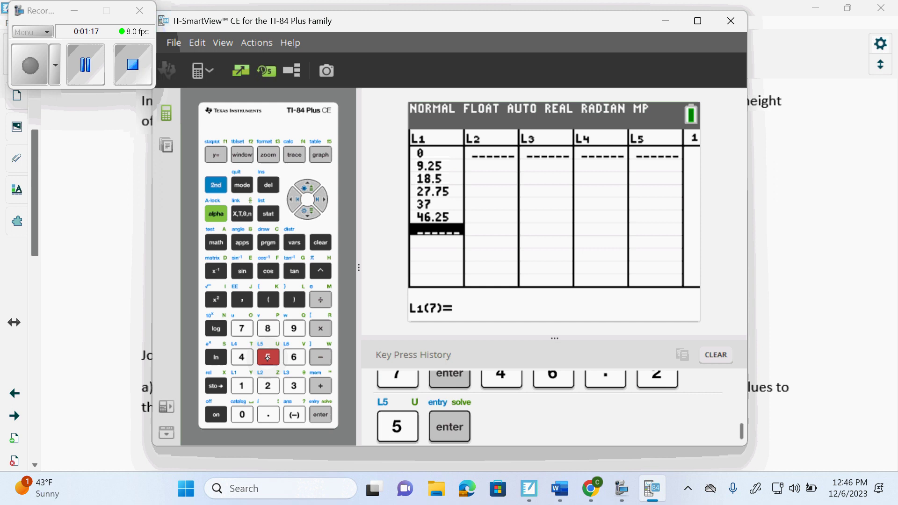
left_click(268, 357)
left_click(267, 414)
left_click(268, 356)
left_click(321, 415)
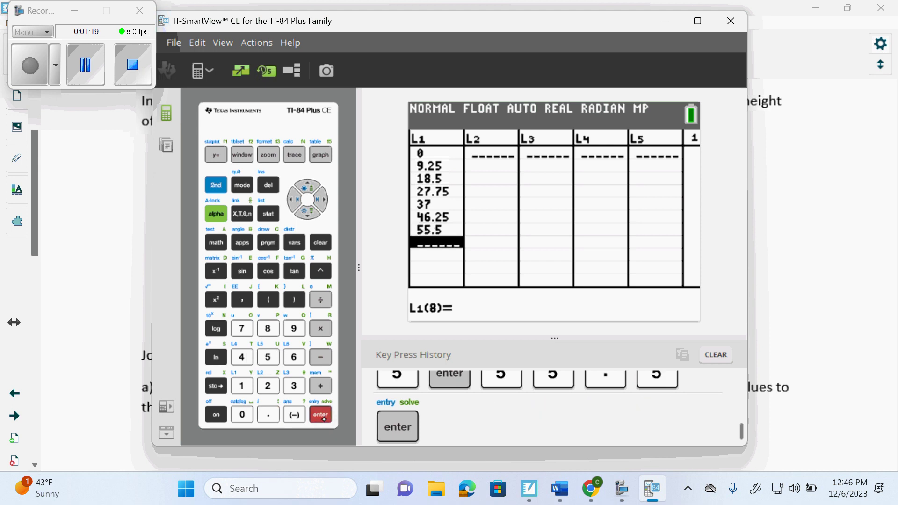
left_click(294, 357)
left_click(241, 357)
left_click(267, 415)
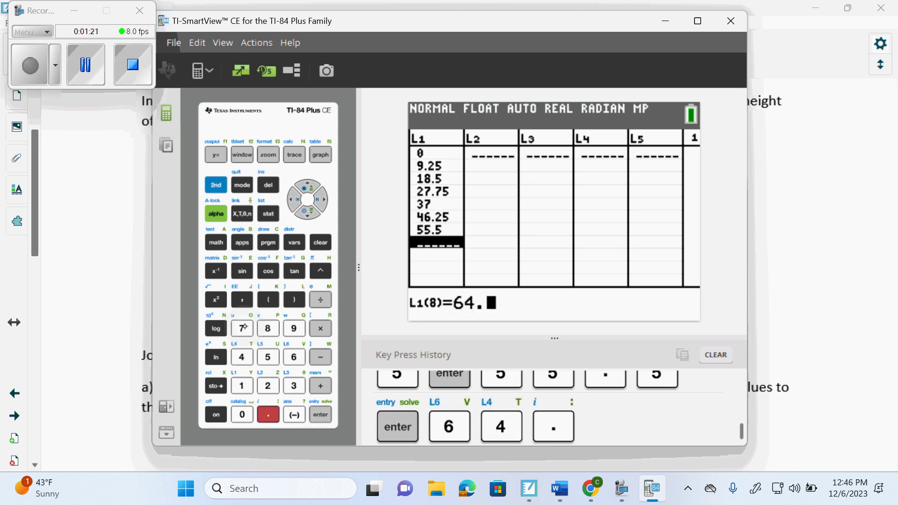
left_click(241, 328)
left_click(267, 357)
left_click(321, 415)
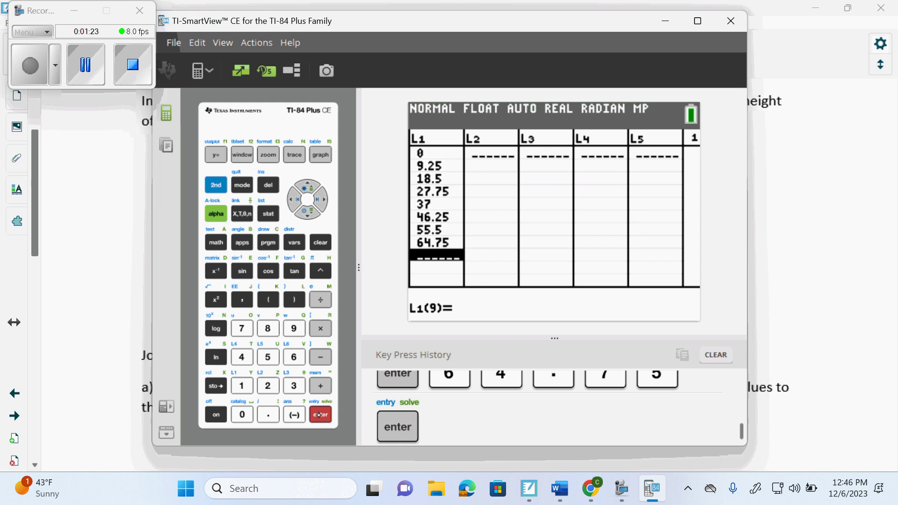
left_click(241, 329)
left_click(241, 357)
Step: Store 74 in L1, then enter the heights 49, 295 and 541 into L2
left_click(320, 416)
left_click(322, 199)
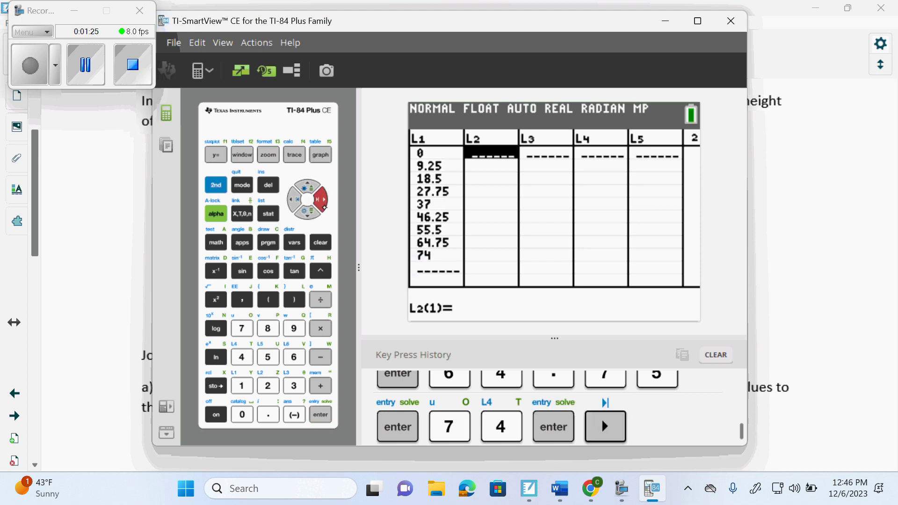
left_click(241, 357)
left_click(293, 328)
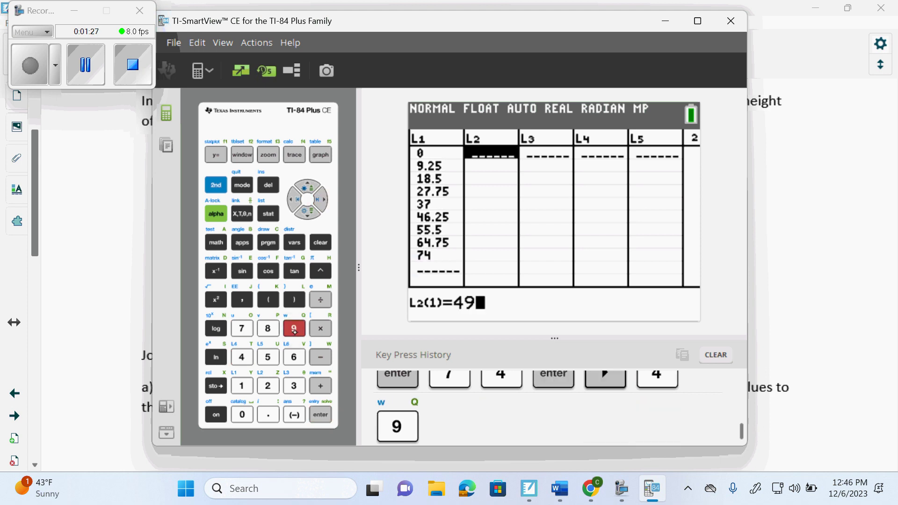
left_click(321, 415)
left_click(267, 386)
left_click(294, 328)
left_click(268, 356)
left_click(321, 415)
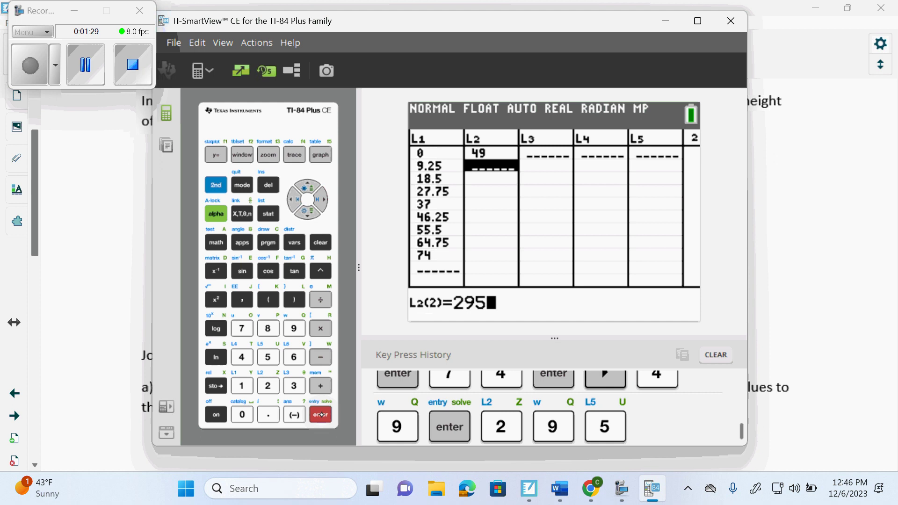
left_click(268, 357)
left_click(241, 357)
left_click(242, 385)
left_click(320, 415)
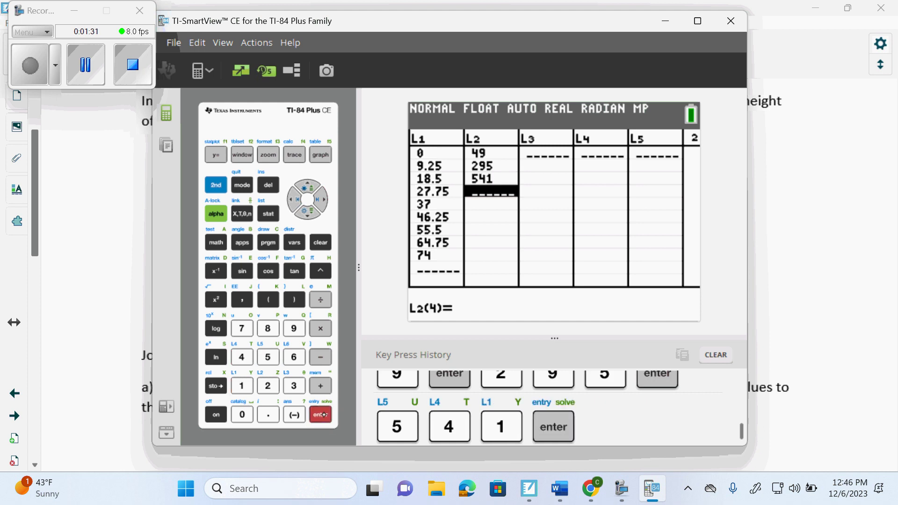
Step: Add the heights 295, 49 and 295 to L2
left_click(268, 386)
left_click(294, 329)
left_click(268, 357)
left_click(321, 415)
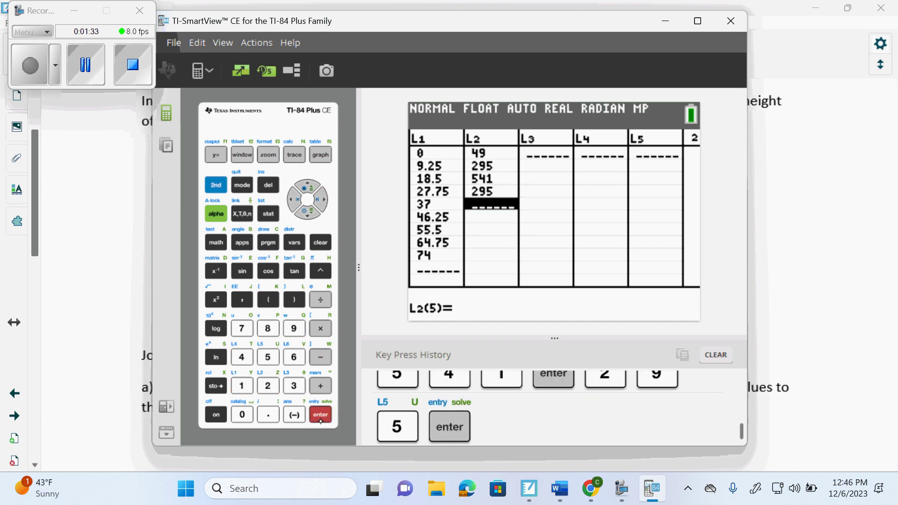
left_click(241, 357)
left_click(293, 329)
left_click(321, 415)
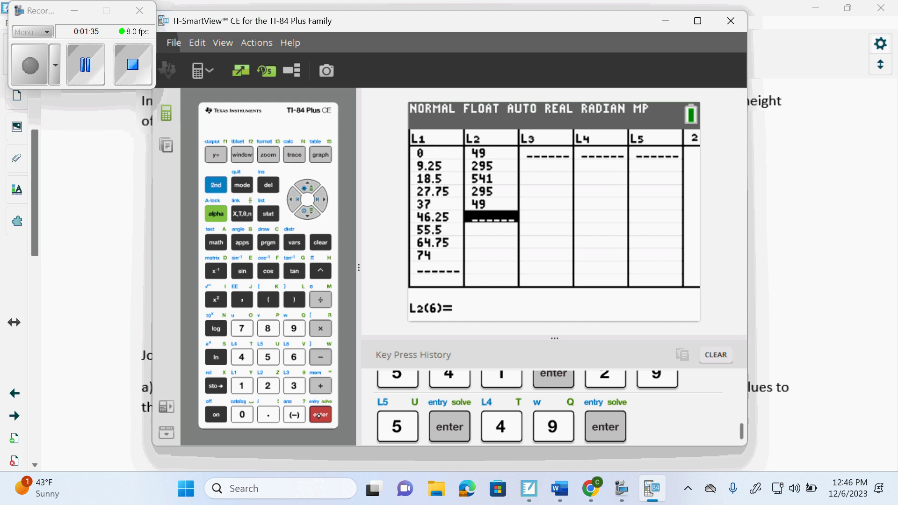
left_click(267, 385)
left_click(294, 329)
left_click(267, 356)
left_click(320, 416)
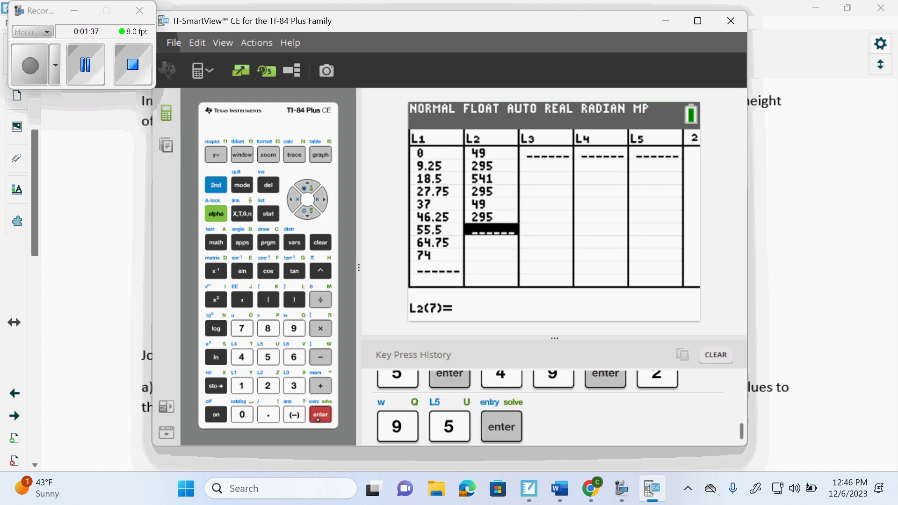
Step: Add the final heights 541, 295 and 49 to L2
left_click(267, 356)
left_click(242, 357)
left_click(241, 386)
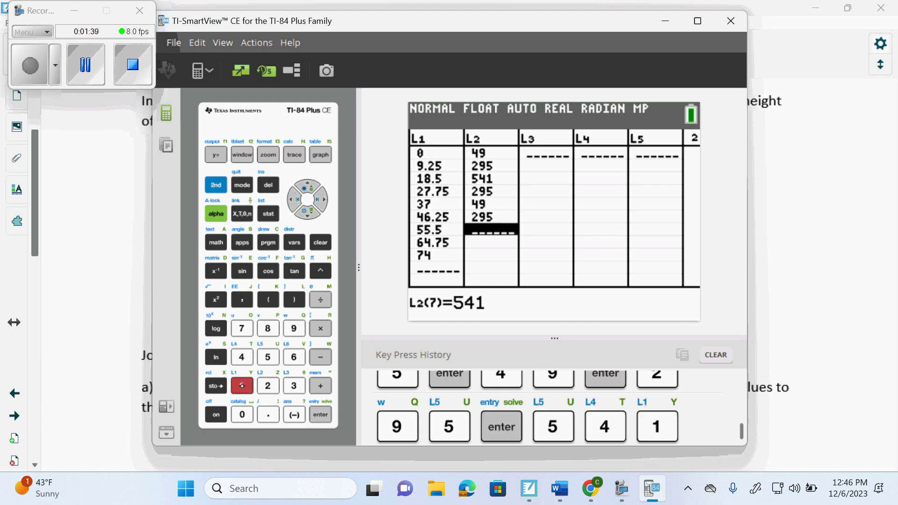
left_click(320, 415)
left_click(268, 385)
left_click(294, 329)
left_click(267, 357)
left_click(321, 415)
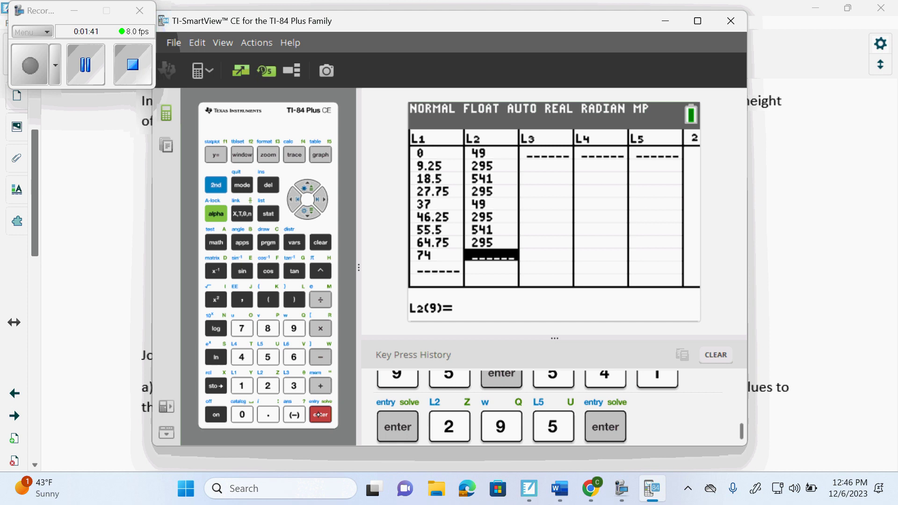
left_click(241, 356)
left_click(290, 328)
left_click(317, 414)
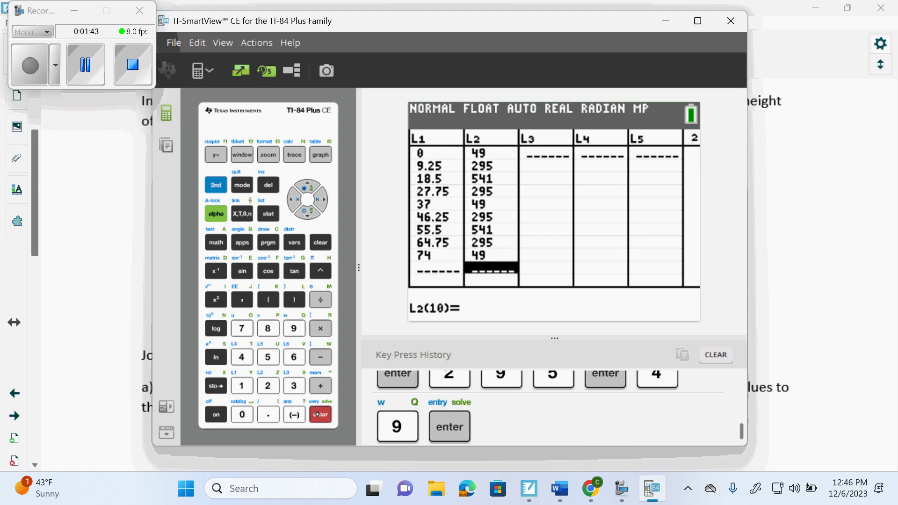
Step: Open the STAT CALC menu and move down to C:SinReg
left_click(268, 213)
left_click(316, 206)
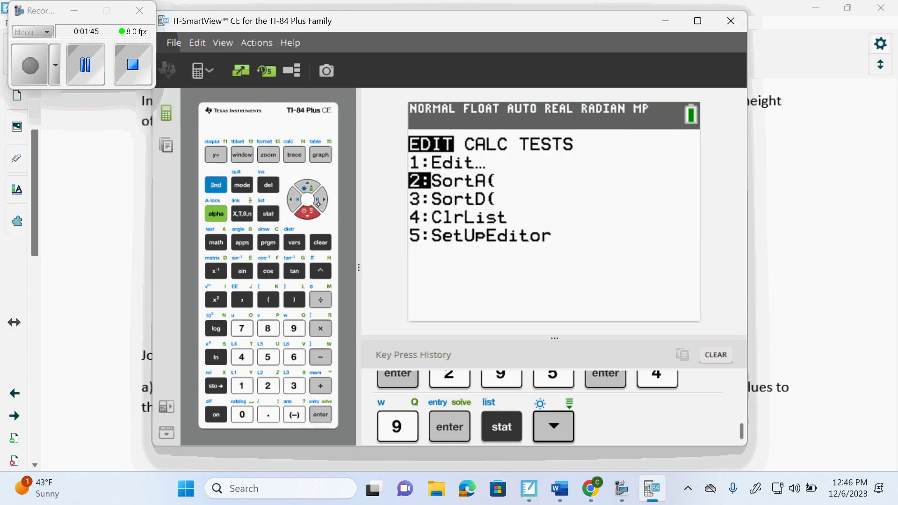
left_click(319, 199)
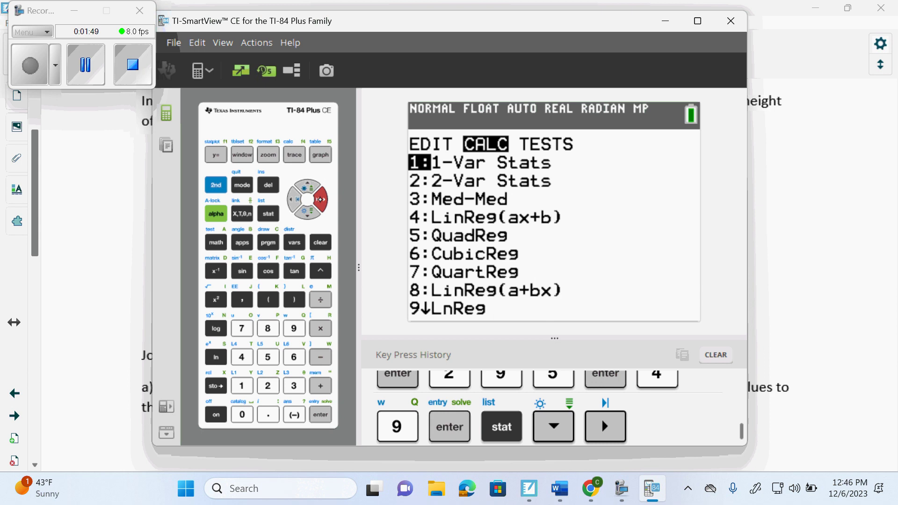
left_click(307, 212)
left_click(307, 211)
left_click(306, 211)
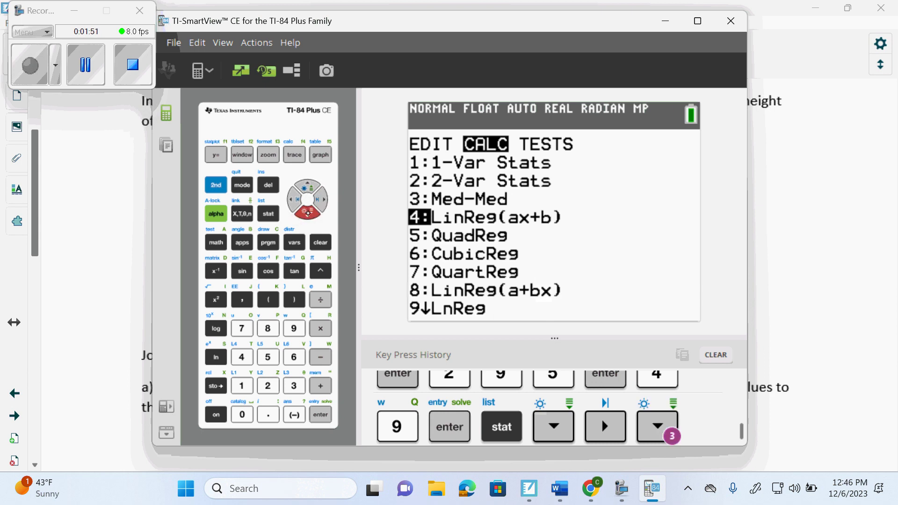
left_click(307, 212)
left_click(307, 212)
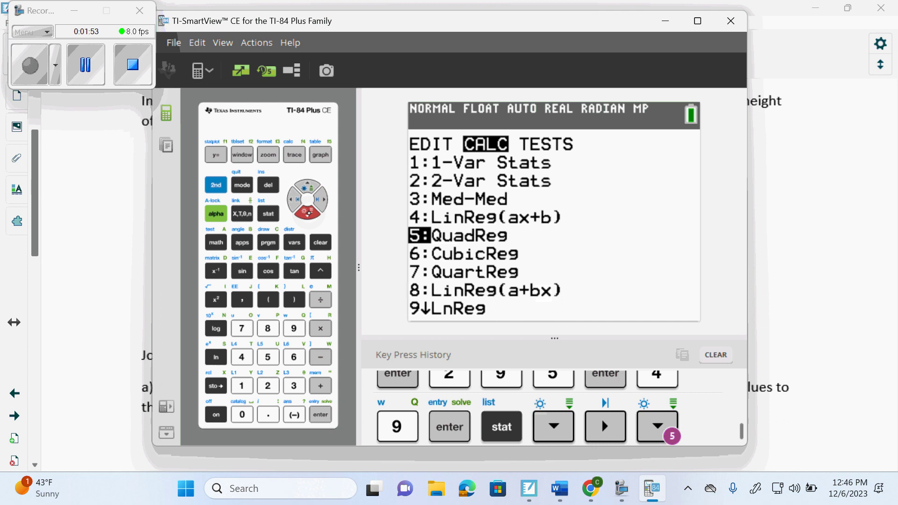
left_click(307, 212)
left_click(306, 212)
left_click(306, 212)
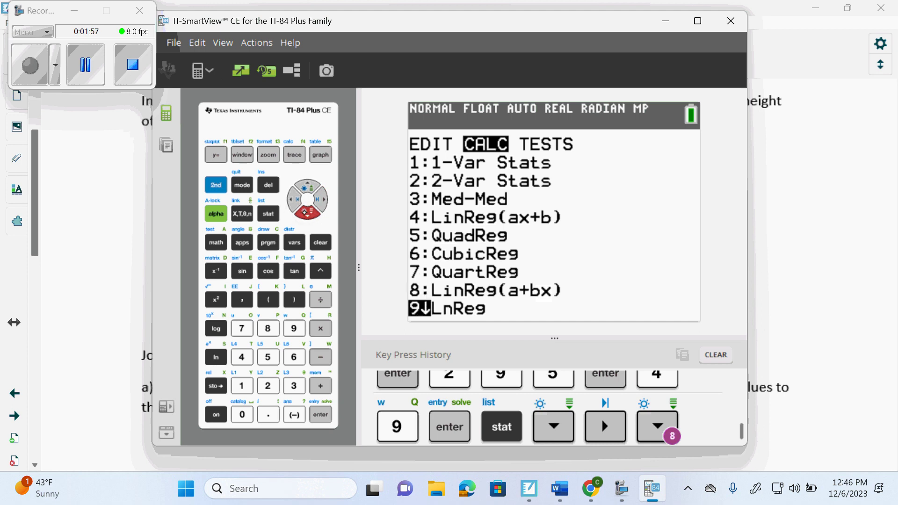
left_click(305, 213)
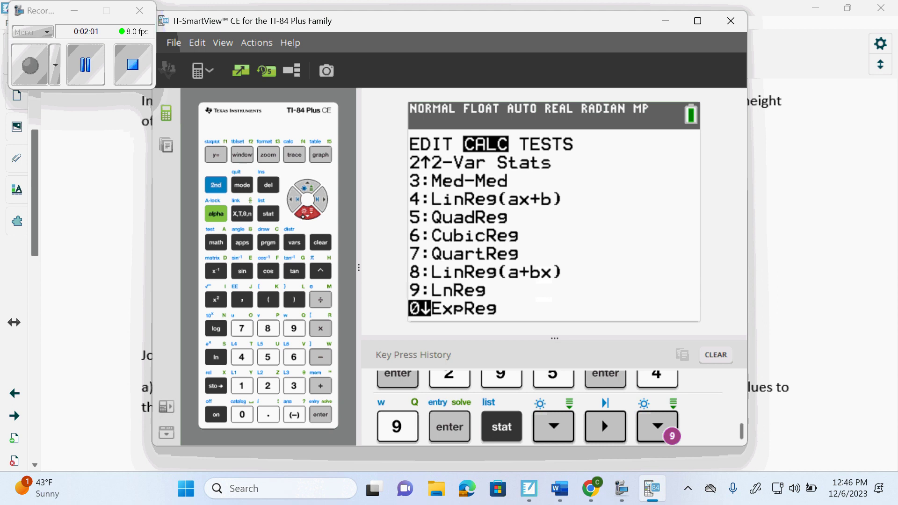
left_click(303, 214)
left_click(305, 213)
left_click(308, 212)
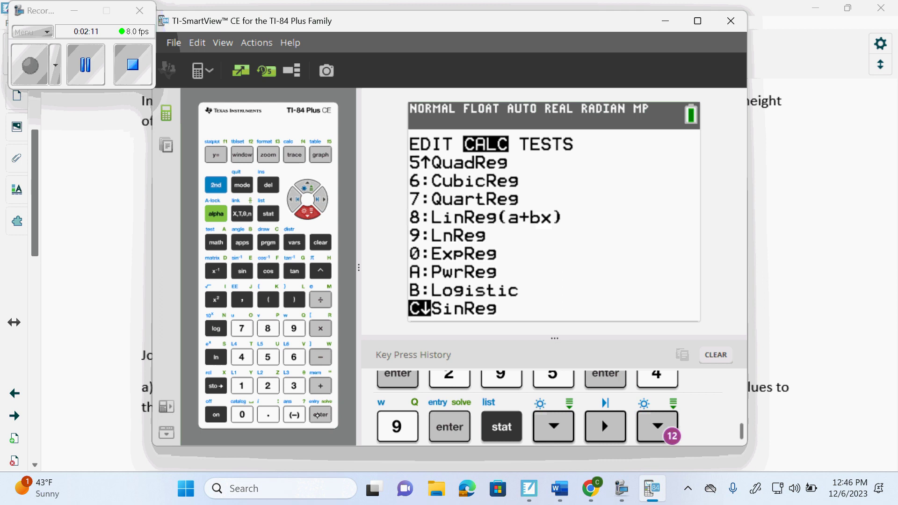
Step: Run SinReg on L1 and L2, getting a=246, b=0.1698, c=-1.5708, d=295
left_click(320, 414)
left_click(321, 412)
left_click(321, 411)
left_click(321, 411)
left_click(321, 411)
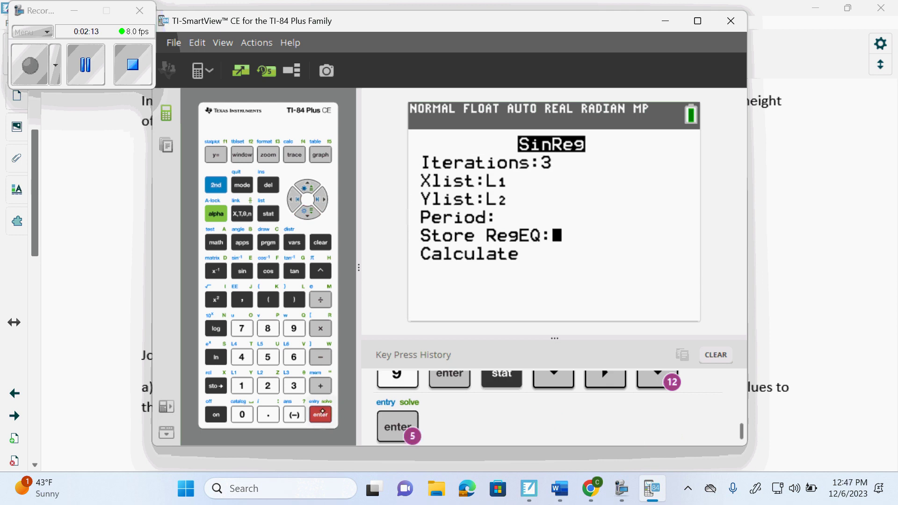
left_click(322, 410)
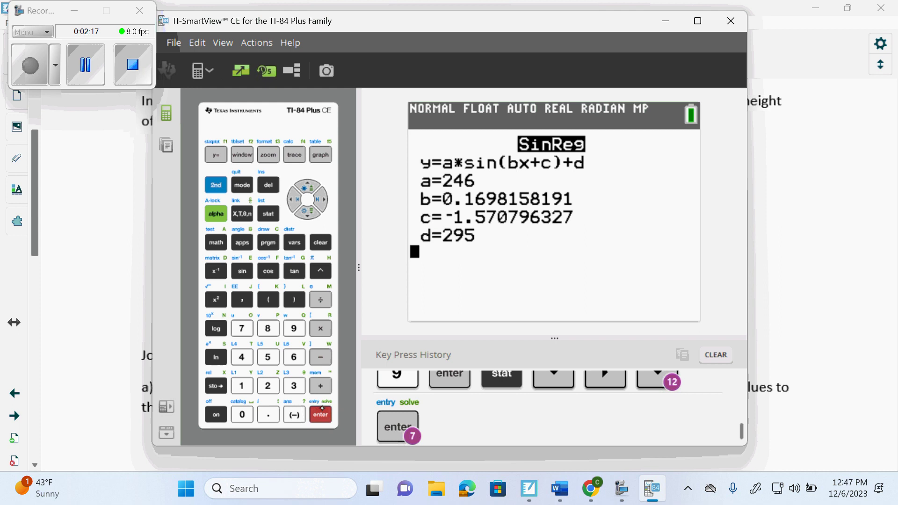
Step: Handwrite 'y = 246' under question a, checking the calculator's regression values
left_click(100, 302)
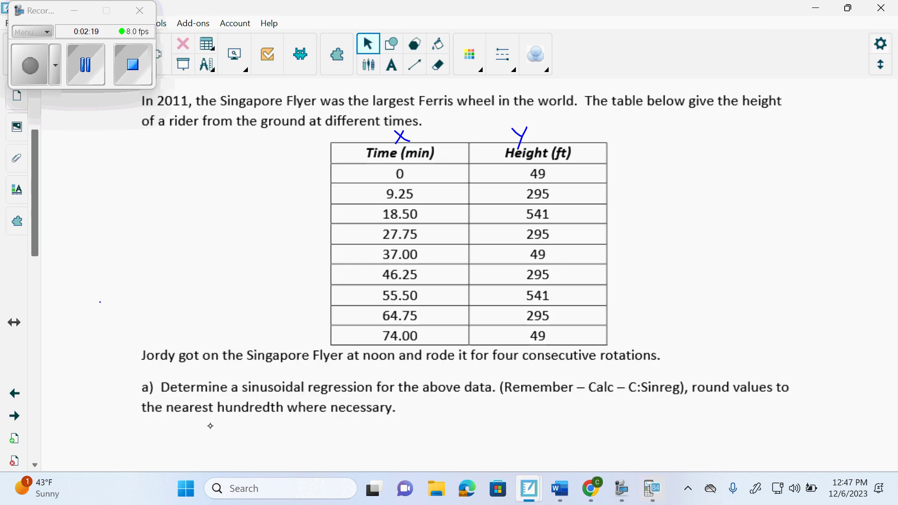
mouse_move(210, 426)
left_mouse_down()
mouse_move(218, 458)
mouse_move(237, 431)
mouse_move(241, 439)
left_mouse_up()
left_click_drag(252, 430, 267, 448)
mouse_move(278, 427)
left_mouse_down()
mouse_move(272, 441)
mouse_move(287, 440)
left_mouse_up()
mouse_move(281, 428)
left_mouse_down()
mouse_move(280, 450)
mouse_move(351, 450)
left_mouse_up()
key("alt+Tab")
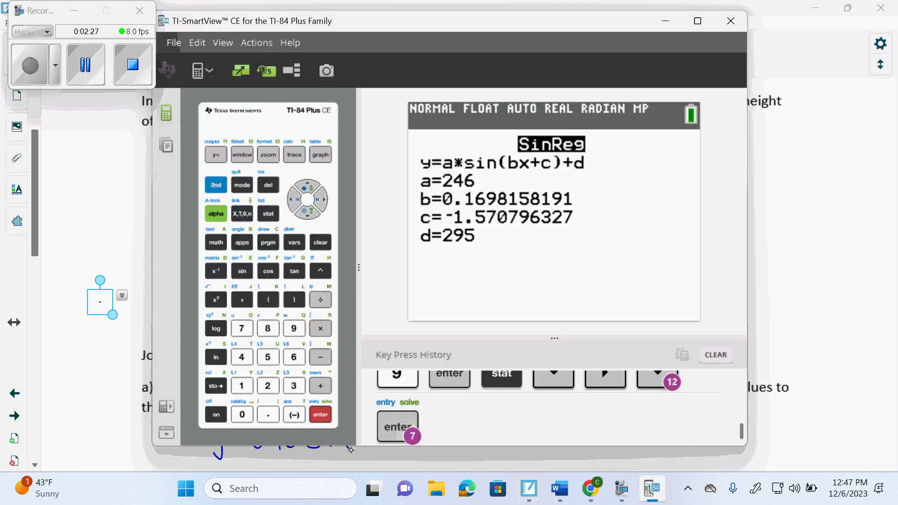
key("alt+Tab")
Step: Continue the equation with 'sin(0.17x − 1.57)' using the rounded regression values
mouse_move(364, 432)
left_mouse_down()
mouse_move(358, 442)
mouse_move(369, 436)
mouse_move(390, 450)
mouse_move(408, 439)
mouse_move(406, 452)
mouse_move(419, 452)
left_mouse_up()
left_click(379, 447)
left_click_drag(419, 437, 430, 452)
key("alt+Tab")
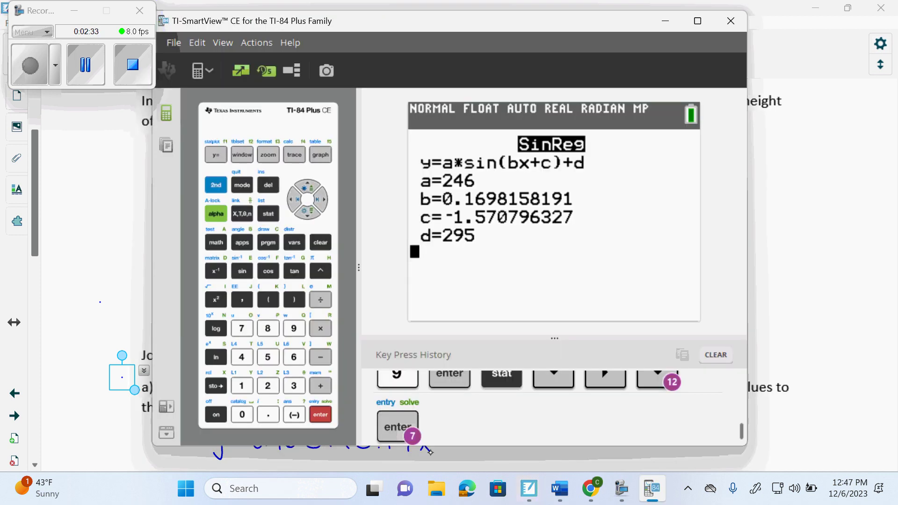
key("alt+Tab")
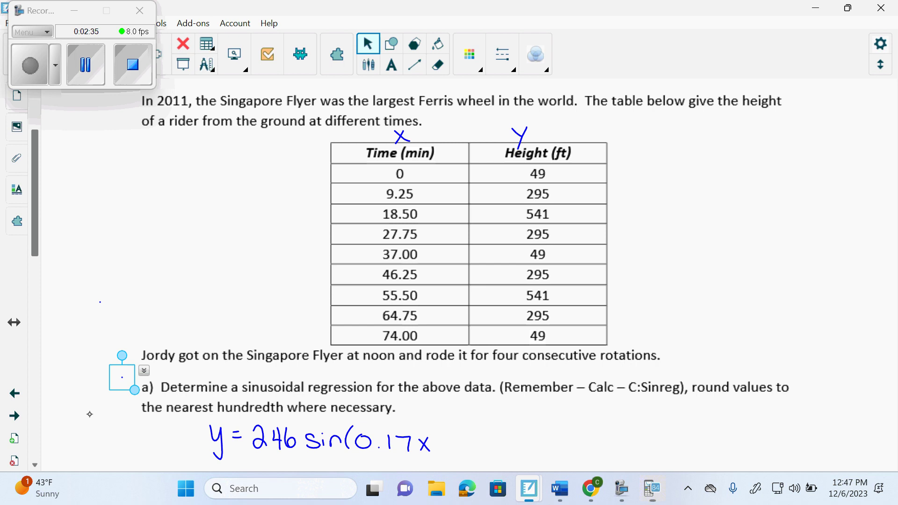
mouse_move(437, 444)
left_mouse_down()
mouse_move(456, 443)
mouse_move(458, 453)
mouse_move(485, 434)
mouse_move(482, 452)
mouse_move(502, 439)
mouse_move(496, 456)
left_mouse_up()
left_click(469, 452)
left_click_drag(505, 428, 507, 456)
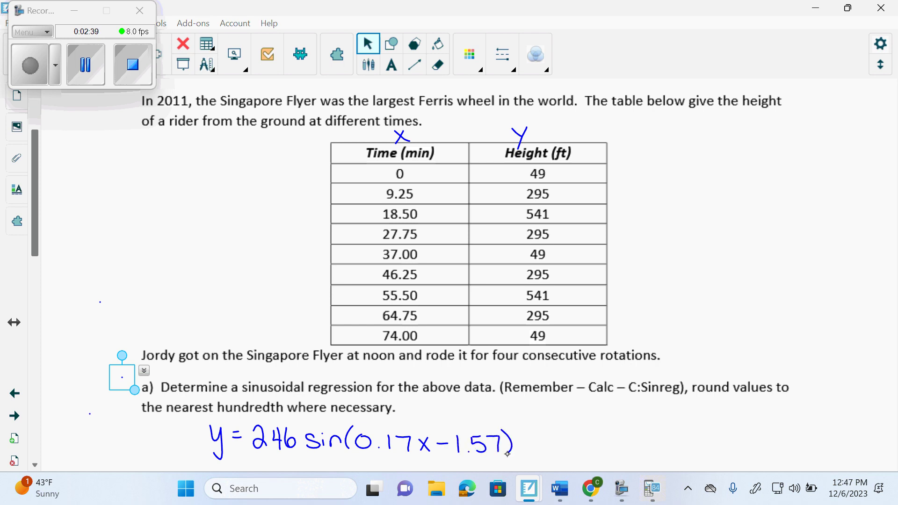
Step: Finish the equation with '+ 295' and scroll toward part b
key("alt+Tab")
key("alt+Tab")
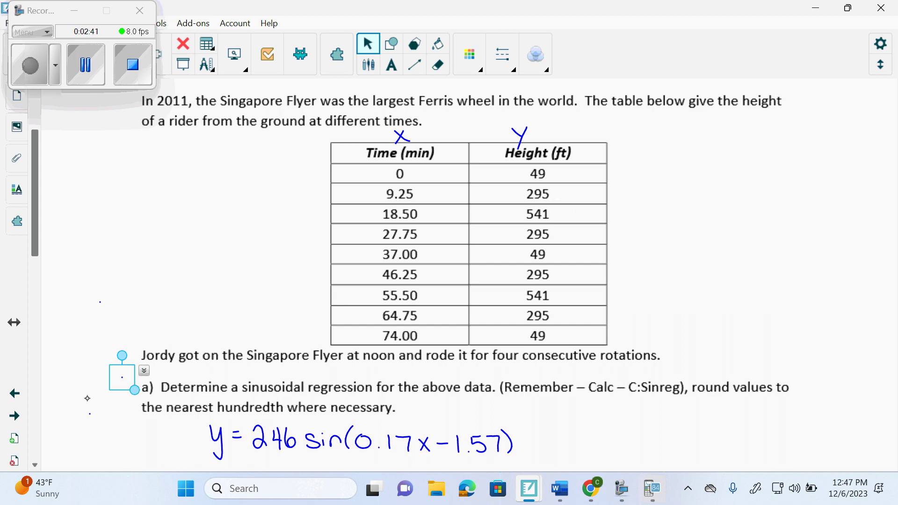
mouse_move(526, 433)
left_mouse_down()
mouse_move(525, 453)
mouse_move(536, 444)
left_mouse_up()
mouse_move(542, 436)
left_mouse_down()
mouse_move(553, 434)
mouse_move(556, 454)
mouse_move(587, 433)
mouse_move(580, 455)
left_mouse_up()
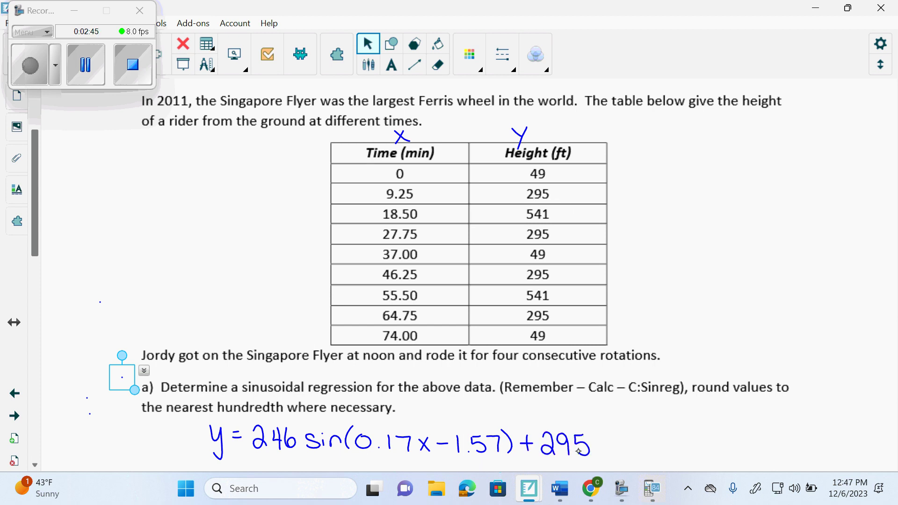
left_click_drag(32, 245, 33, 277)
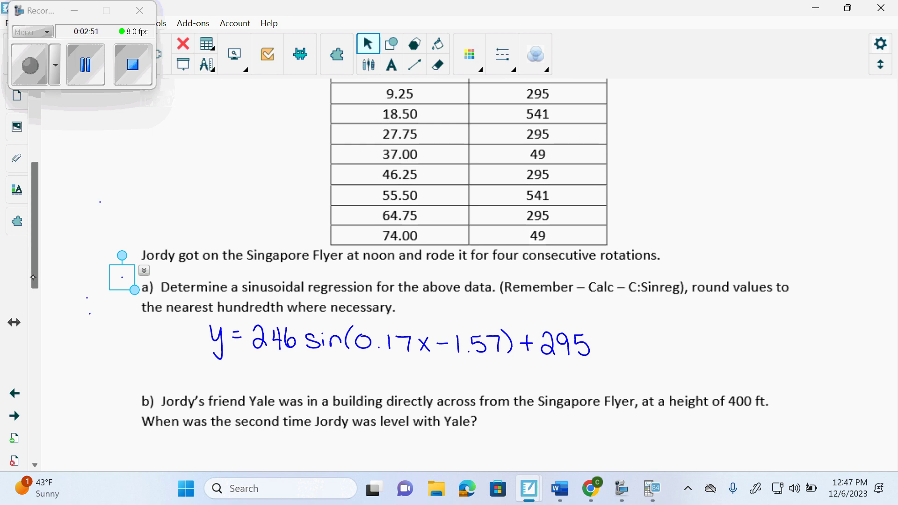
Step: Paste the statistics regression equation RegEQ into Y1
key("alt+Tab")
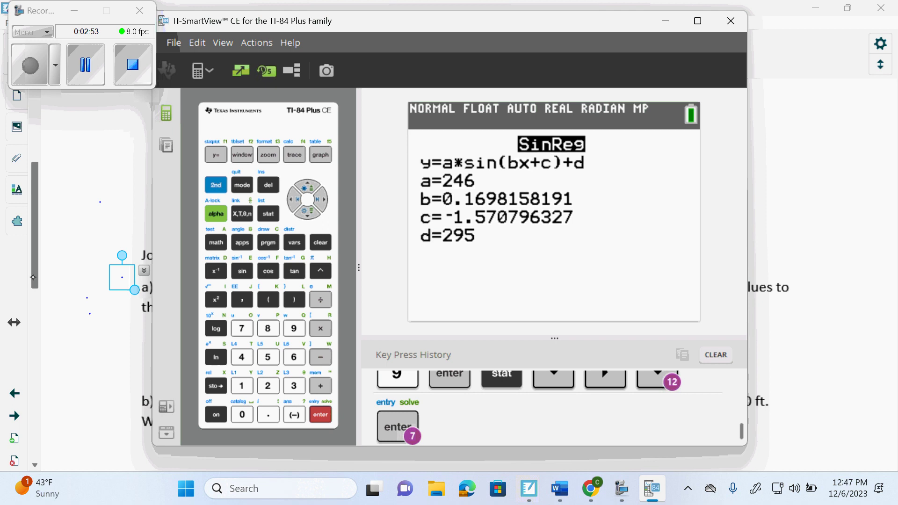
left_click(216, 155)
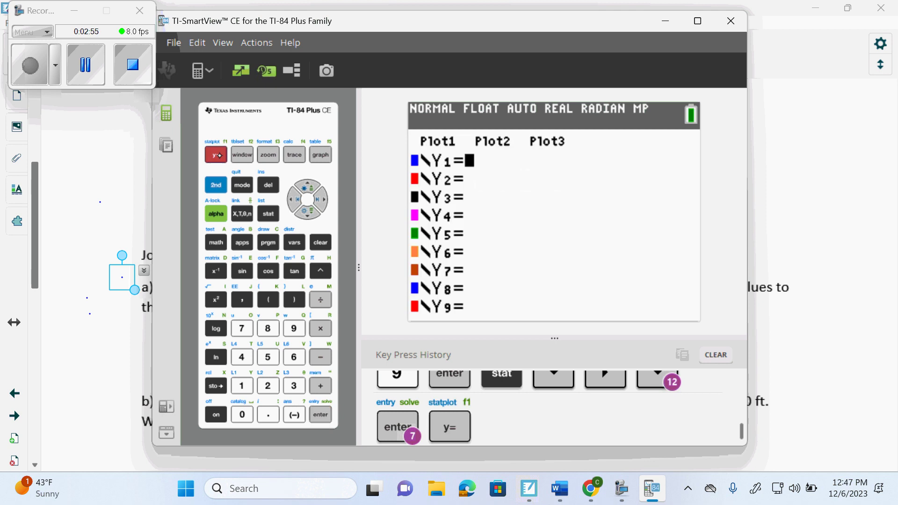
left_click(293, 242)
left_click(267, 357)
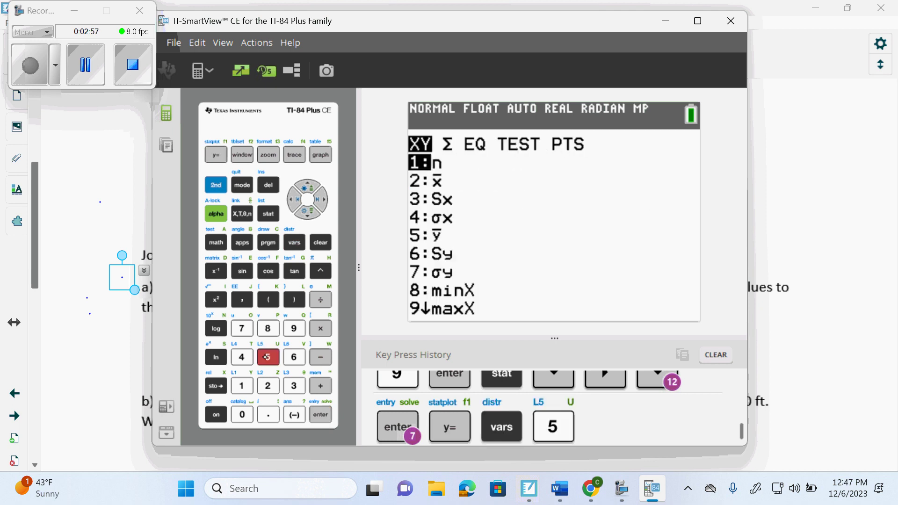
left_click(323, 199)
left_click(322, 200)
left_click(318, 414)
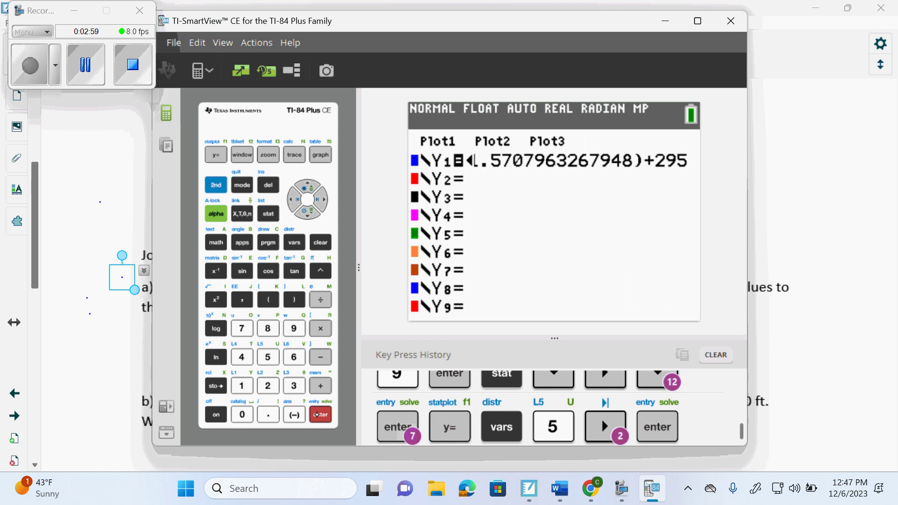
Step: Set the graph window to Xmin 0, Xmax 120, Ymin 0, Ymax 600, then view the mode settings
left_click(242, 154)
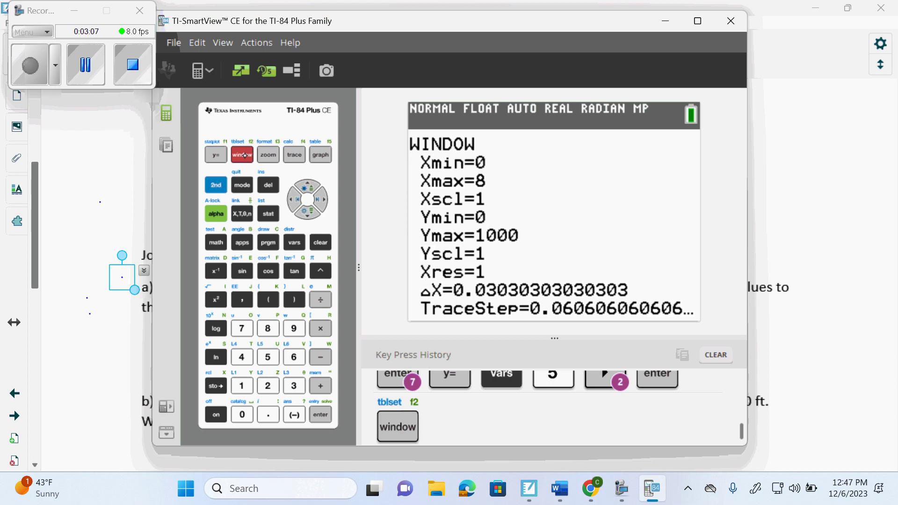
left_click(242, 414)
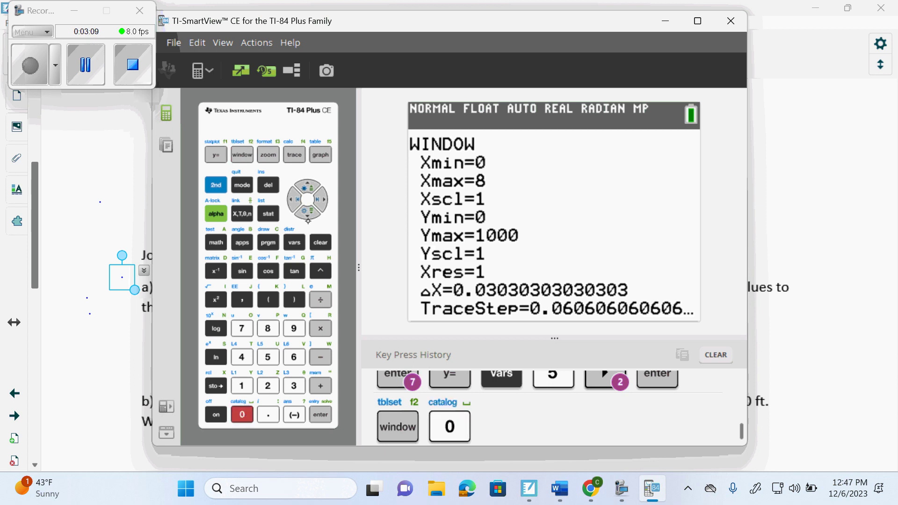
left_click(307, 211)
type("120")
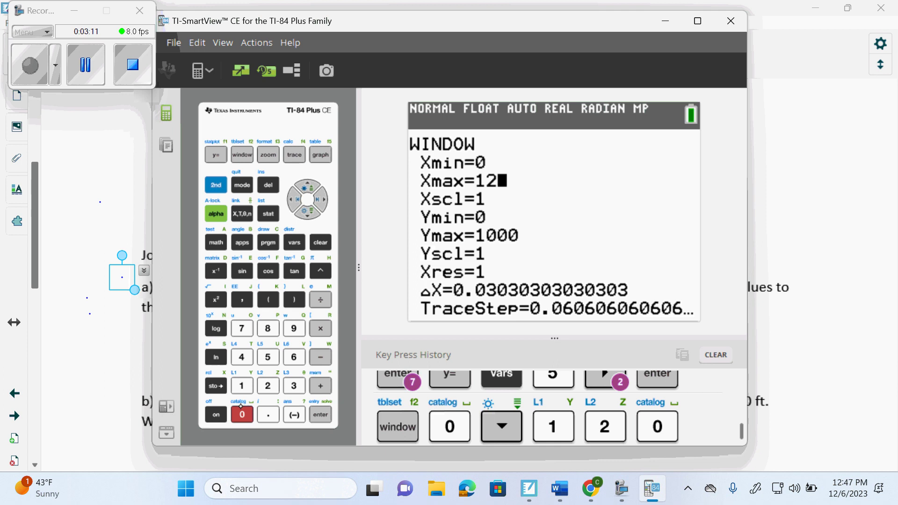
double_click(308, 216)
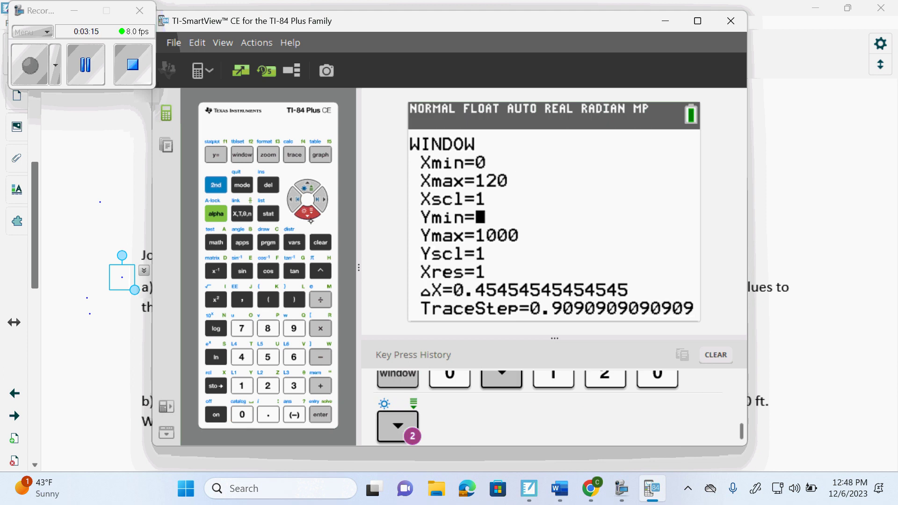
type("0")
left_click(307, 211)
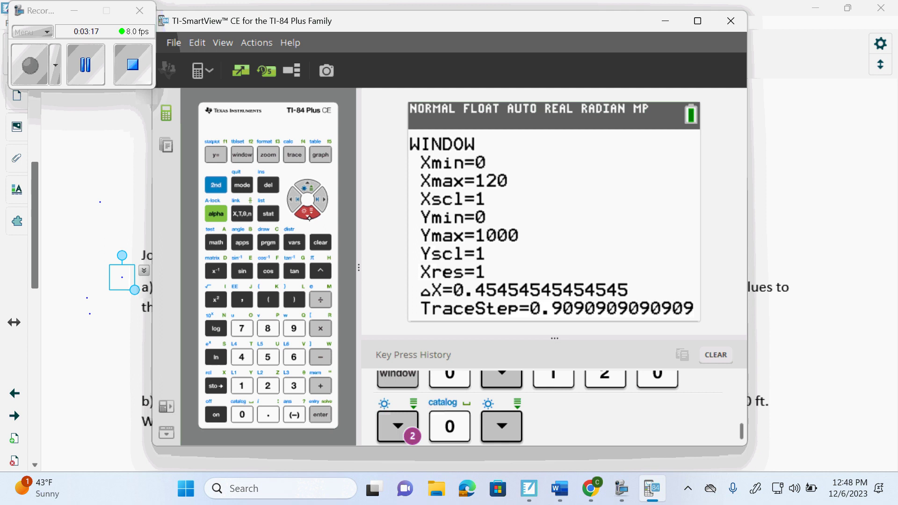
left_click(294, 356)
double_click(242, 414)
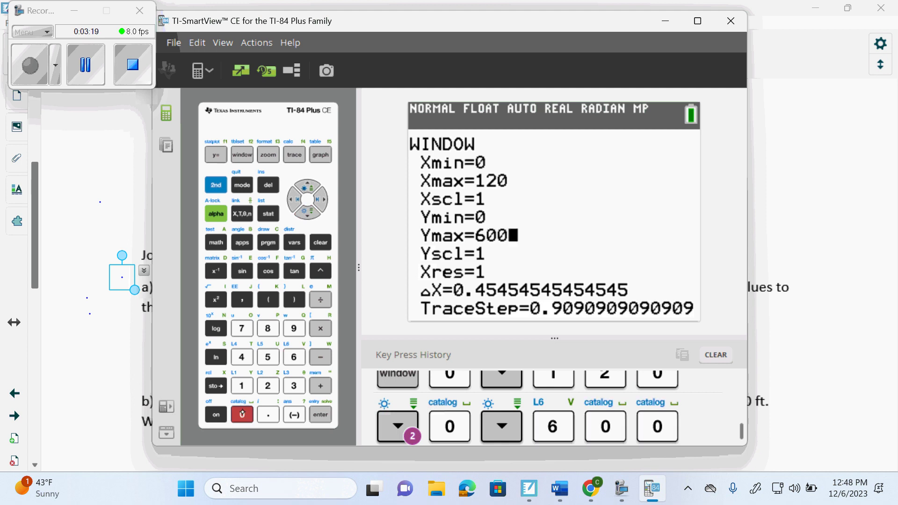
left_click(243, 187)
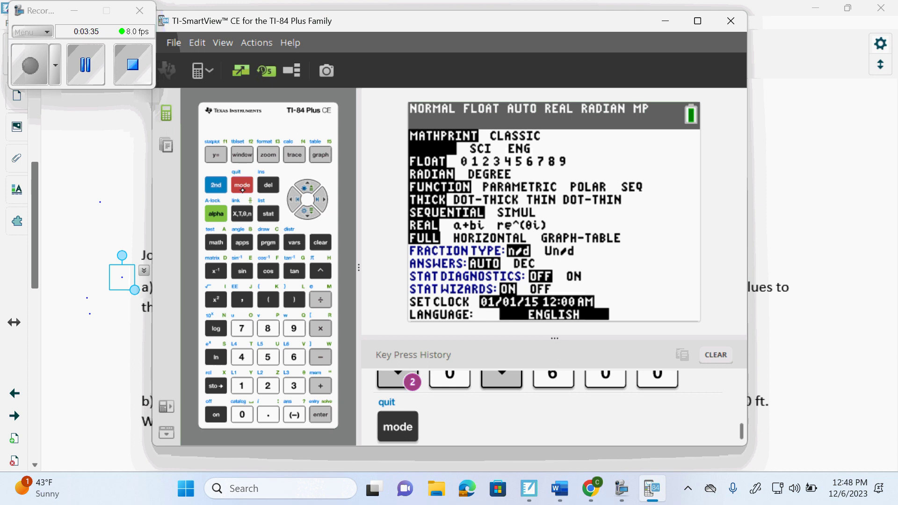
Step: Quit the mode screen, graph the sine regression curve, and bring back the Notebook worksheet
left_click(216, 185)
left_click(242, 186)
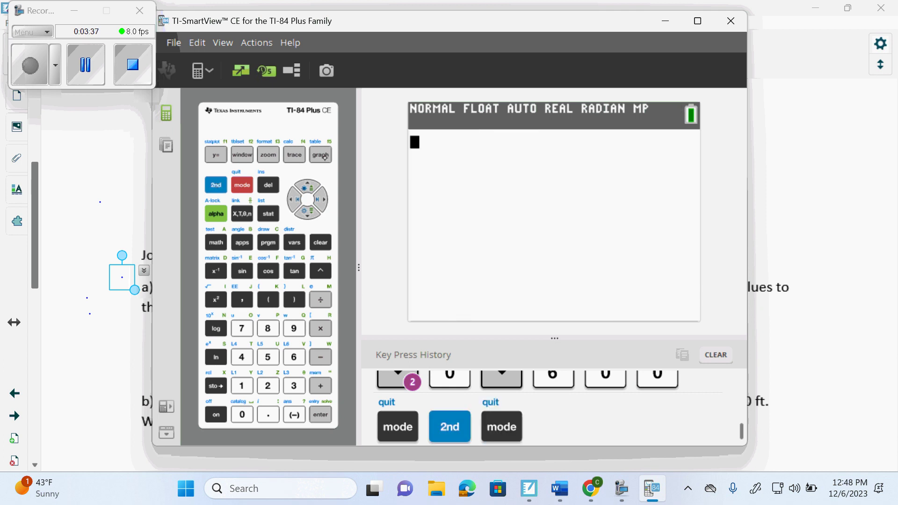
left_click(320, 155)
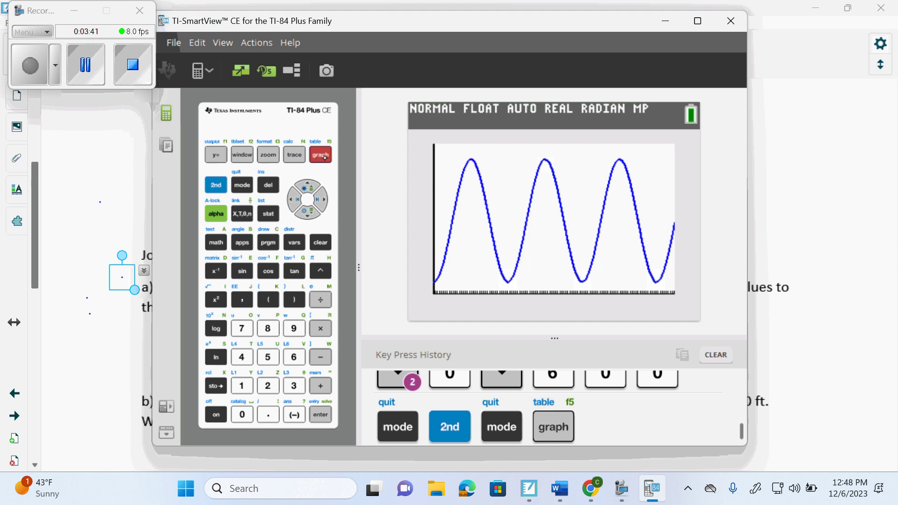
left_click(104, 382)
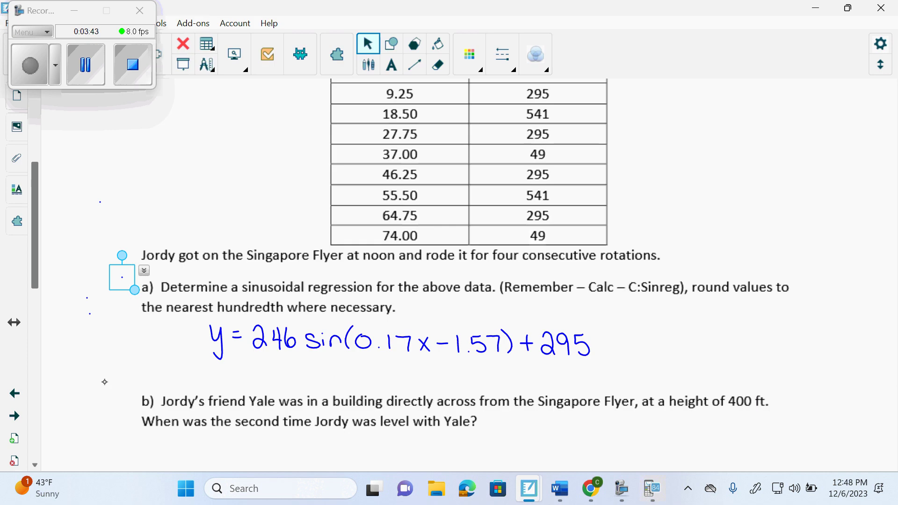
Step: Underline 'second time' and 'height of 400 ft.' in part b
scroll(34, 302, "down", 3)
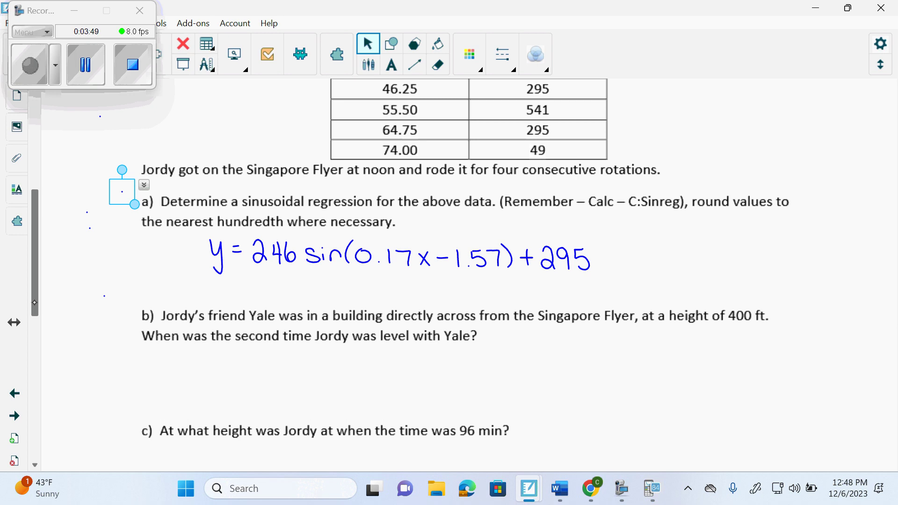
left_click_drag(233, 343, 303, 346)
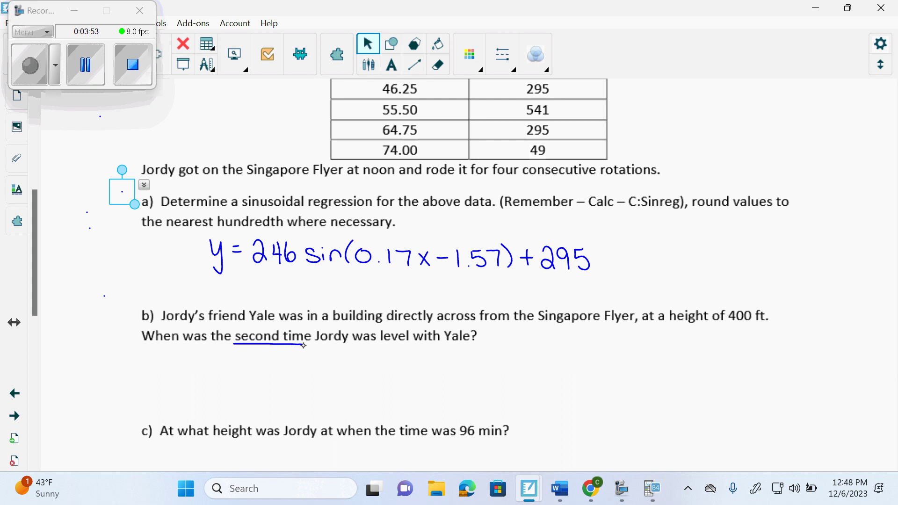
left_click_drag(670, 323, 778, 324)
Step: Handwrite Y2=400 below question b and return to the calculator
left_click_drag(34, 313, 29, 220)
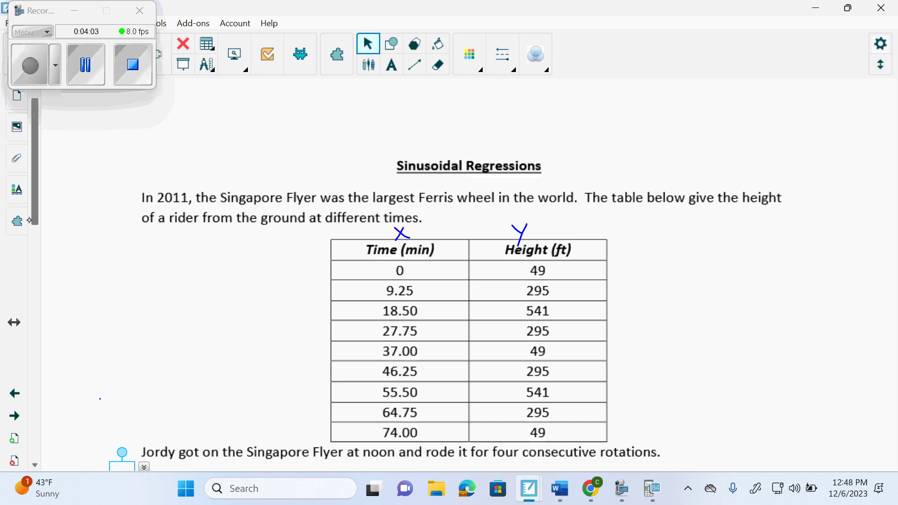
left_click_drag(30, 220, 35, 314)
mouse_move(158, 339)
left_mouse_down()
mouse_move(154, 348)
mouse_move(177, 351)
mouse_move(204, 333)
mouse_move(219, 348)
mouse_move(242, 323)
mouse_move(308, 324)
left_mouse_up()
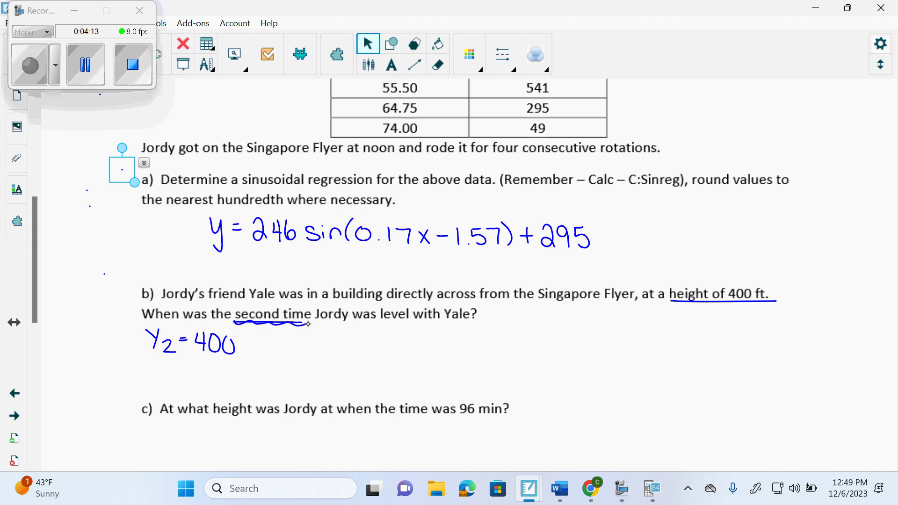
key("alt+Tab")
Step: Set Y2 to 400 and graph it together with the sine curve
left_click(216, 155)
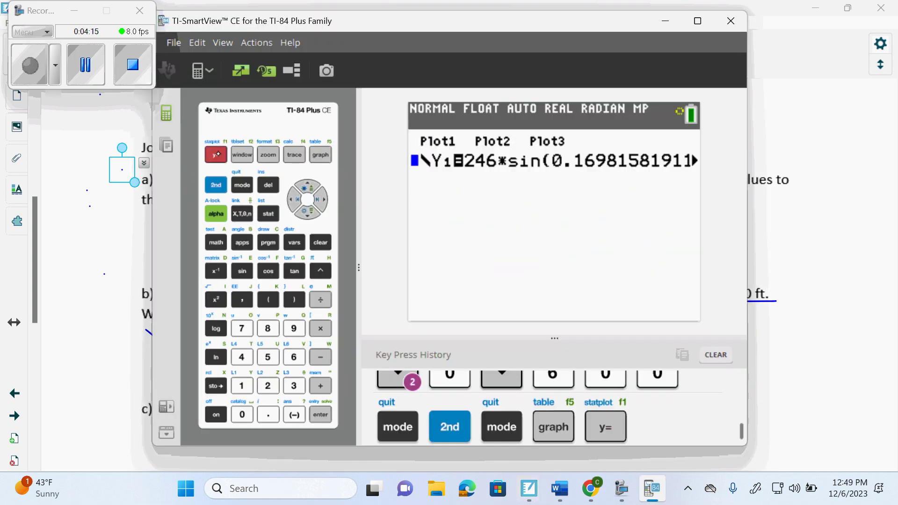
left_click(307, 211)
left_click(240, 356)
left_click(241, 414)
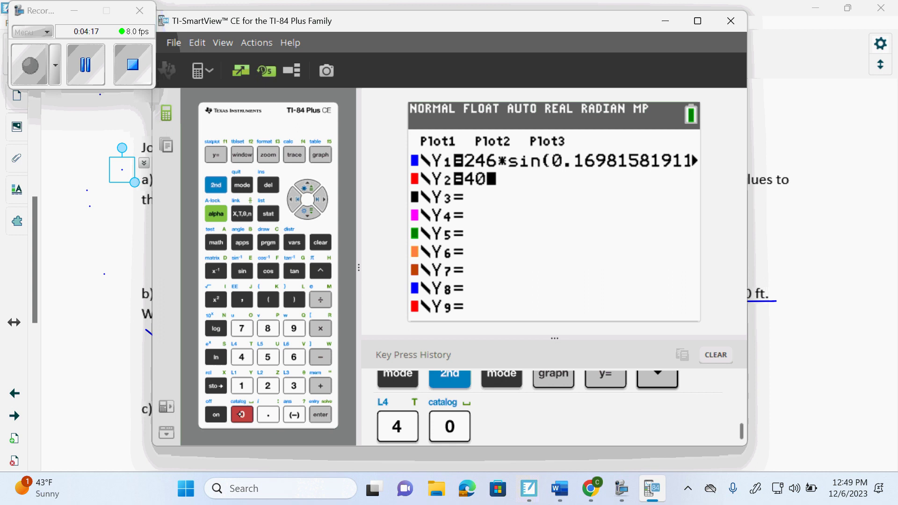
left_click(242, 414)
left_click(320, 155)
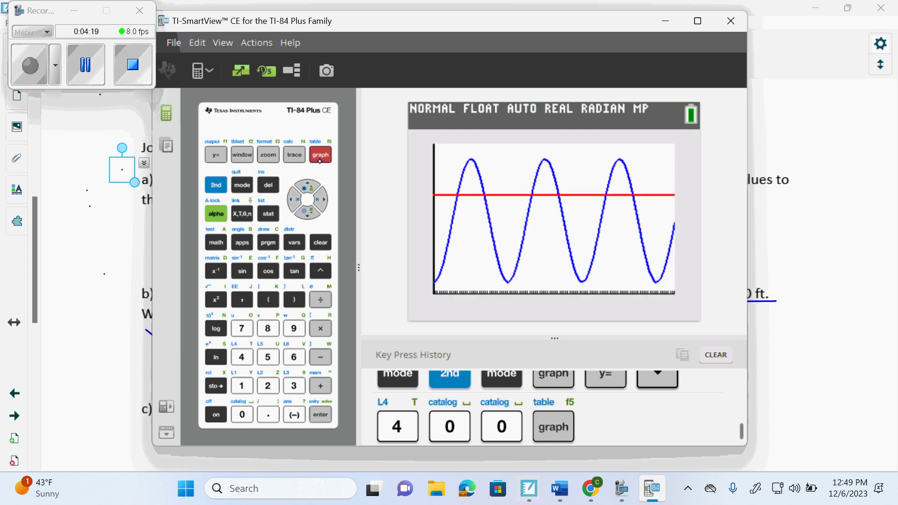
Step: Find the intersection of the sine curve with Y2=400 at X=25.153165
left_click(216, 184)
left_click(294, 155)
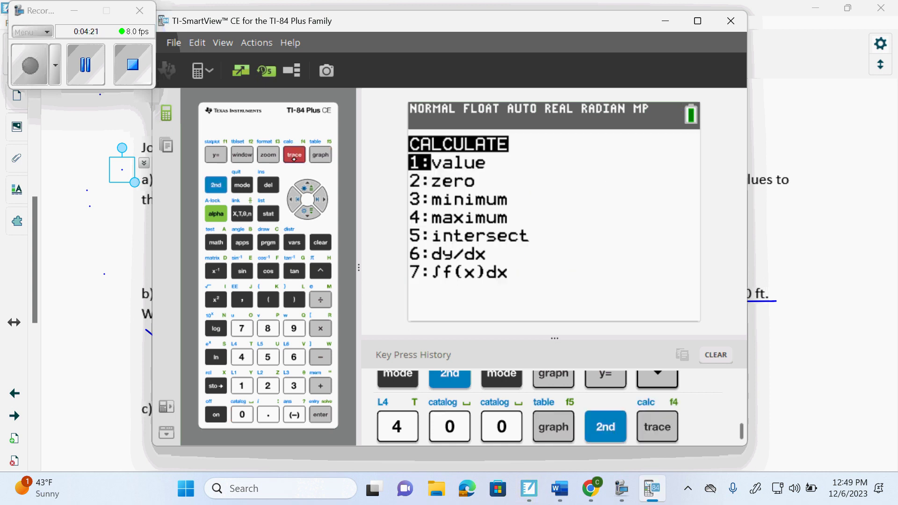
left_click(268, 357)
left_click(307, 211)
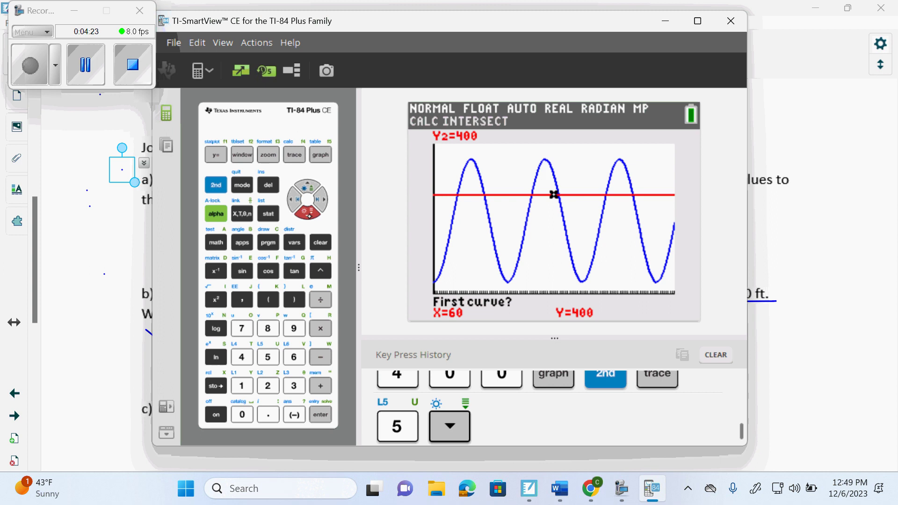
left_click(296, 200)
left_click(295, 200)
left_click(296, 200)
left_click(295, 200)
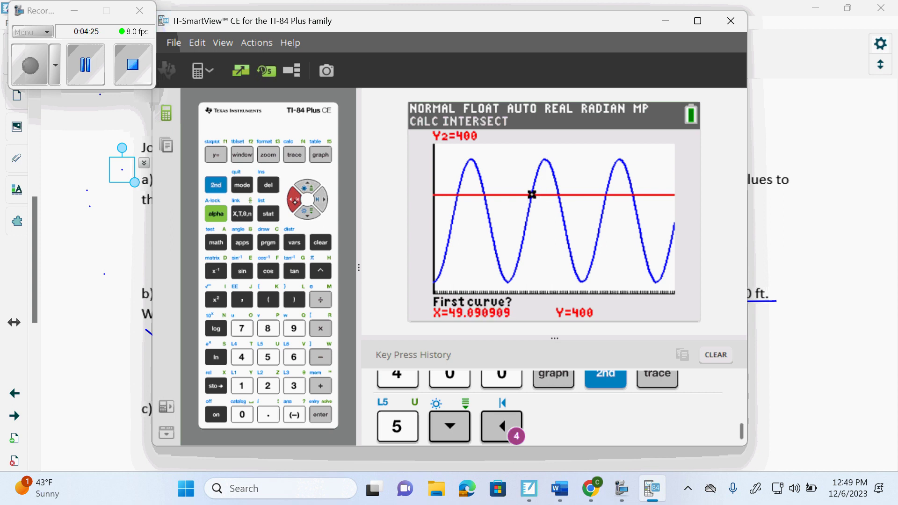
left_click(296, 200)
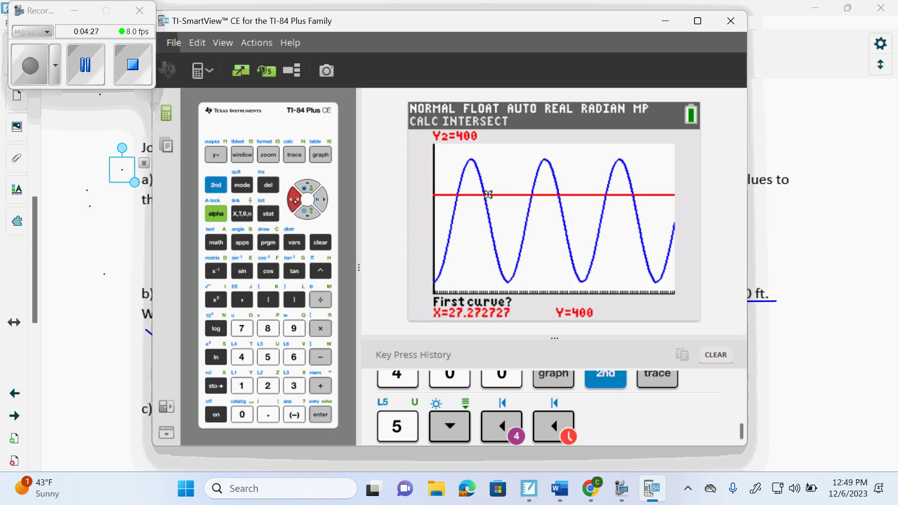
left_click(320, 415)
left_click(320, 414)
left_click(320, 414)
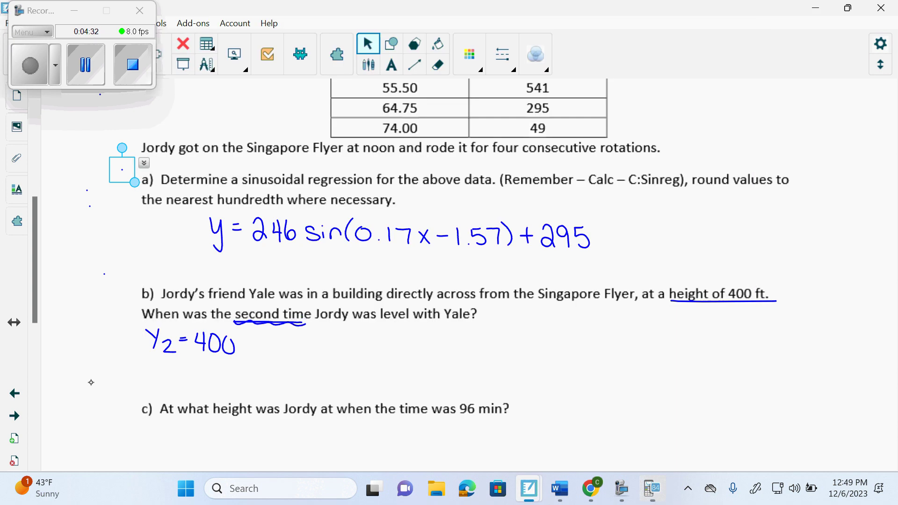
left_click(91, 382)
Step: Write 25.2 min beside Y2=400
mouse_move(340, 346)
left_mouse_down()
mouse_move(354, 361)
mouse_move(356, 342)
mouse_move(361, 357)
mouse_move(393, 360)
left_mouse_up()
left_click(373, 359)
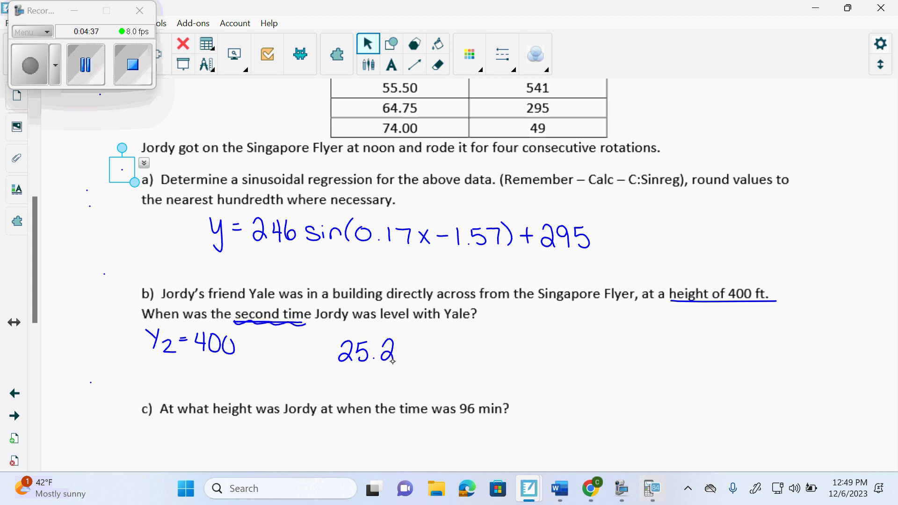
mouse_move(31, 318)
left_mouse_down()
mouse_move(31, 246)
mouse_move(18, 330)
left_mouse_up()
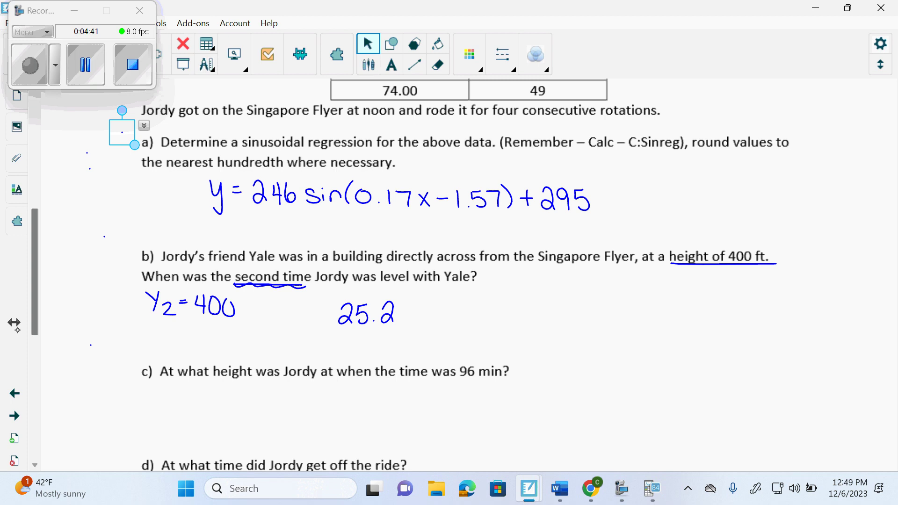
mouse_move(400, 323)
left_mouse_down()
mouse_move(415, 314)
mouse_move(446, 320)
left_mouse_up()
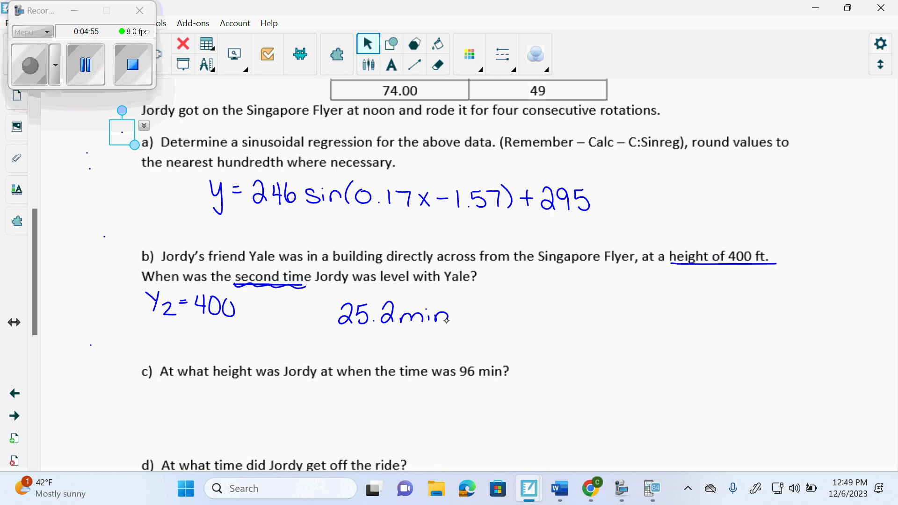
Step: Begin the part b answer sentence below Y2=400, starting with 'The second time'
left_click_drag(90, 344, 89, 358)
mouse_move(75, 342)
left_mouse_down()
mouse_move(105, 340)
mouse_move(112, 356)
mouse_move(151, 359)
left_mouse_up()
mouse_move(159, 351)
left_mouse_down()
mouse_move(158, 361)
mouse_move(166, 352)
mouse_move(211, 363)
mouse_move(220, 354)
left_mouse_up()
mouse_move(223, 354)
left_mouse_down()
mouse_move(225, 362)
mouse_move(263, 362)
mouse_move(283, 340)
left_mouse_up()
mouse_move(280, 350)
left_mouse_down()
mouse_move(275, 360)
mouse_move(283, 352)
left_mouse_up()
mouse_move(286, 351)
left_mouse_down()
mouse_move(310, 368)
mouse_move(418, 351)
mouse_move(429, 362)
mouse_move(465, 341)
mouse_move(510, 365)
mouse_move(539, 352)
mouse_move(547, 360)
mouse_move(581, 357)
left_mouse_up()
left_click_drag(573, 349, 589, 346)
mouse_move(605, 340)
left_mouse_down()
mouse_move(599, 351)
mouse_move(611, 348)
left_mouse_up()
mouse_move(608, 334)
left_mouse_down()
mouse_move(608, 355)
mouse_move(631, 341)
left_mouse_up()
Step: Finish the sentence with 'at 400ft was at 25.2min'
left_click_drag(648, 334, 639, 351)
left_click_drag(637, 343, 655, 353)
mouse_move(651, 348)
left_mouse_down()
mouse_move(704, 346)
mouse_move(717, 356)
mouse_move(754, 349)
mouse_move(754, 356)
left_mouse_up()
mouse_move(763, 333)
left_mouse_down()
mouse_move(764, 357)
mouse_move(773, 342)
left_mouse_up()
mouse_move(791, 338)
left_mouse_down()
mouse_move(800, 354)
mouse_move(808, 336)
left_mouse_up()
left_click_drag(800, 338, 819, 353)
mouse_move(822, 339)
left_mouse_down()
mouse_move(829, 336)
mouse_move(837, 357)
mouse_move(855, 348)
mouse_move(867, 356)
left_mouse_up()
left_click_drag(872, 355, 881, 356)
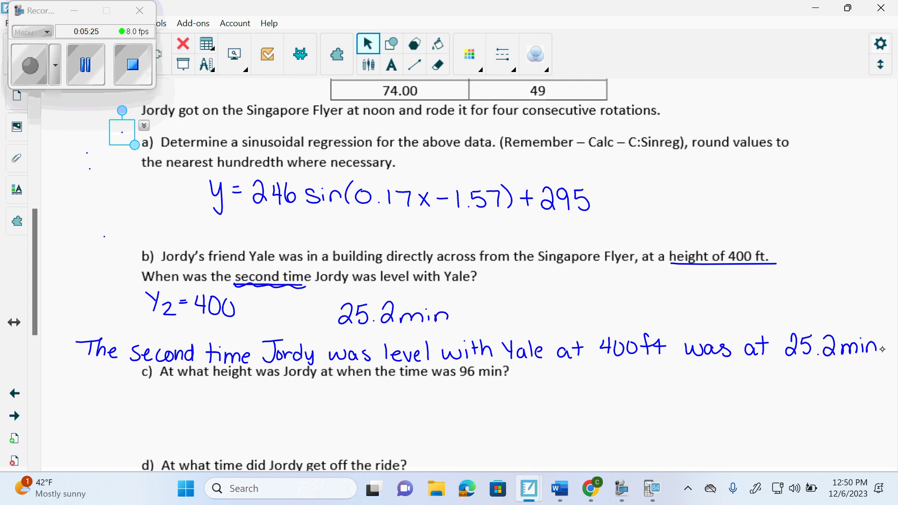
left_click_drag(33, 323, 34, 358)
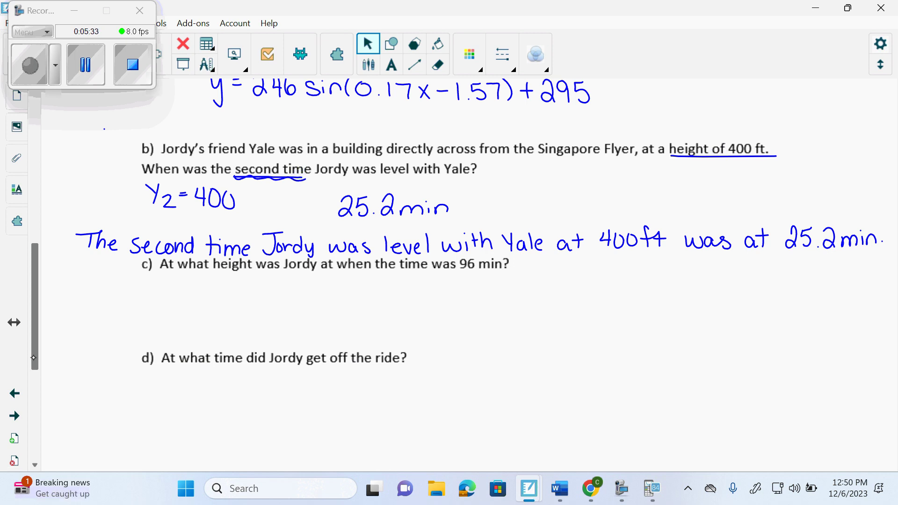
Step: Handwrite X = 96 under question c, then return to the calculator
mouse_move(197, 277)
left_mouse_down()
mouse_move(186, 295)
mouse_move(214, 281)
left_mouse_up()
left_click_drag(203, 288, 237, 293)
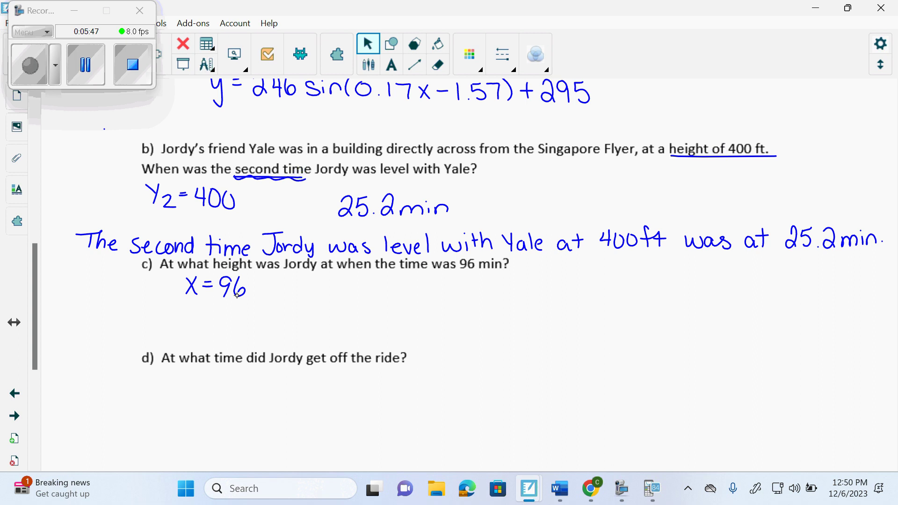
key("alt+Tab")
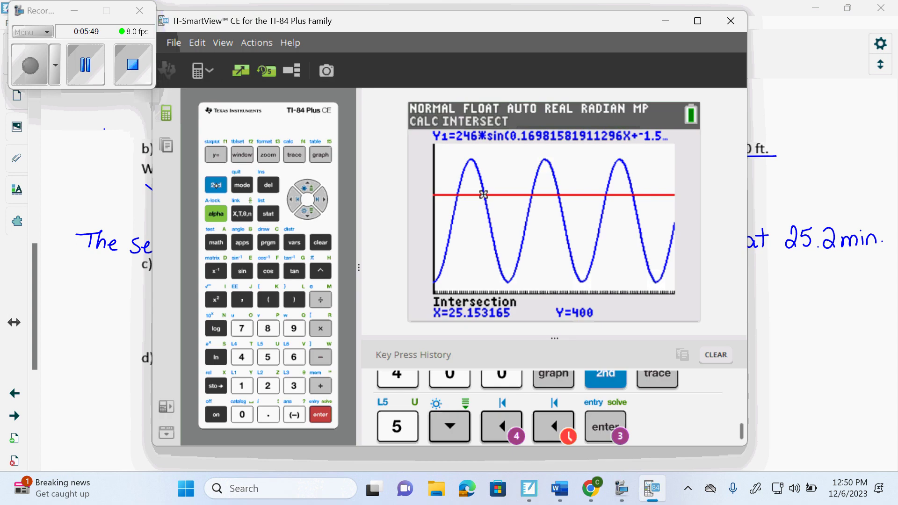
Step: Evaluate the sine curve at X=96, giving Y=498.81337
left_click(215, 185)
left_click(294, 155)
left_click(241, 386)
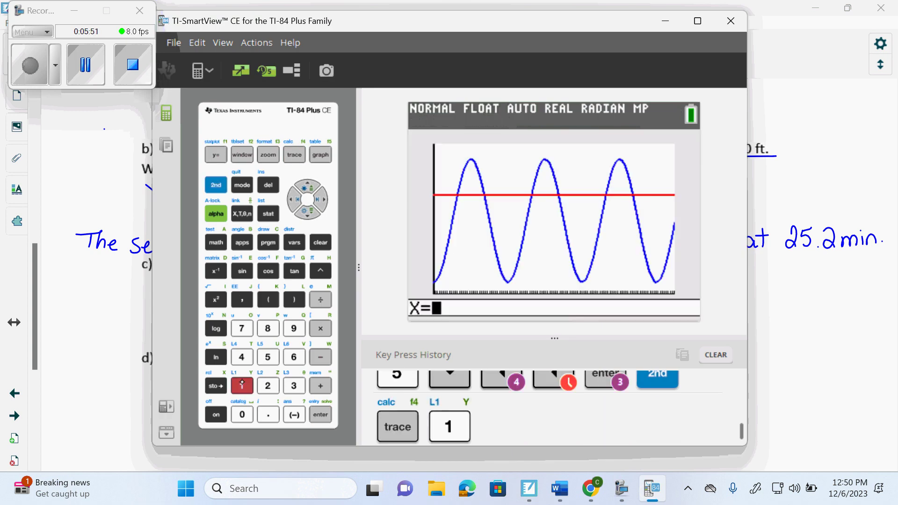
left_click(294, 328)
left_click(293, 357)
left_click(321, 414)
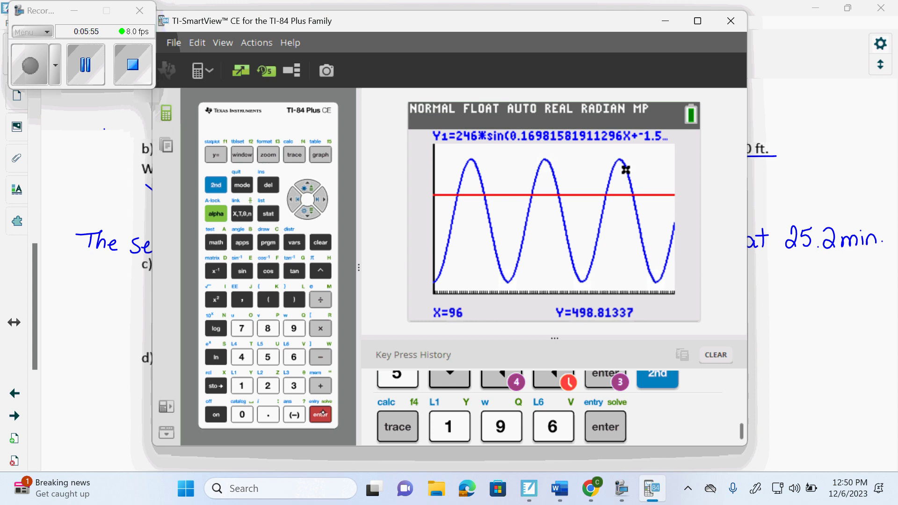
Step: Write 498.9 ft below X=96 in part c
left_click(72, 388)
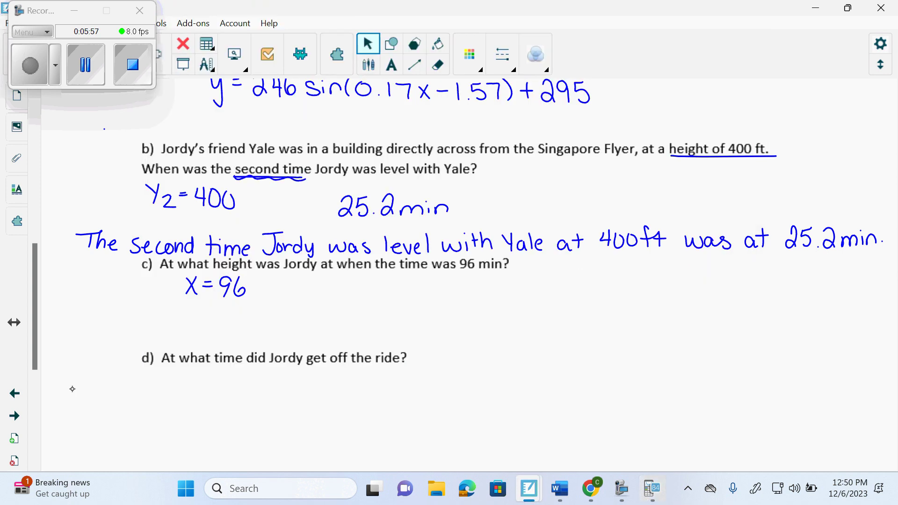
mouse_move(192, 312)
left_mouse_down()
mouse_move(190, 326)
mouse_move(207, 313)
mouse_move(205, 333)
mouse_move(225, 312)
mouse_move(238, 316)
mouse_move(240, 335)
left_mouse_up()
left_click(231, 328)
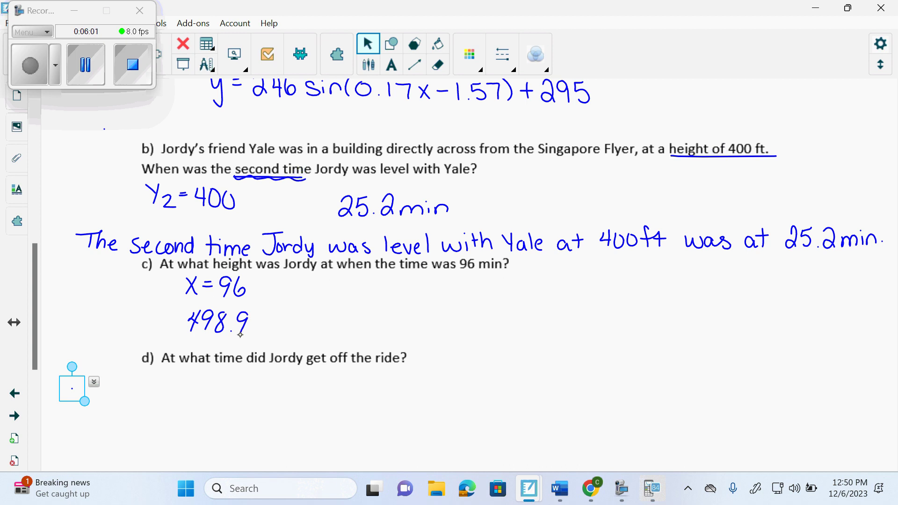
mouse_move(34, 308)
left_mouse_down()
mouse_move(35, 210)
mouse_move(34, 307)
left_mouse_up()
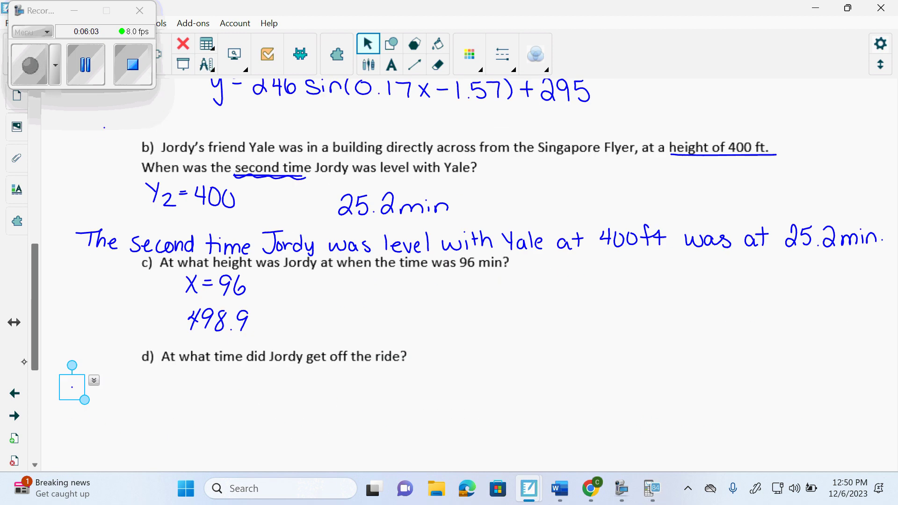
scroll(24, 361, "down", 3)
mouse_move(264, 235)
left_mouse_down()
mouse_move(252, 260)
mouse_move(266, 247)
mouse_move(265, 260)
left_mouse_up()
left_click_drag(262, 249, 278, 248)
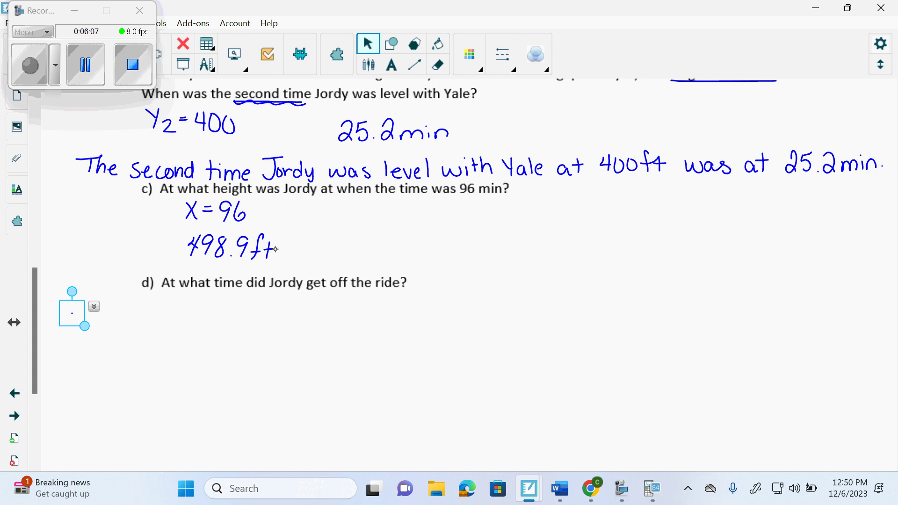
Step: Write the first line of the part c answer: 'When the time was 96 min ... was at'
mouse_move(327, 201)
left_mouse_down()
mouse_move(335, 222)
mouse_move(351, 202)
mouse_move(361, 221)
mouse_move(375, 211)
mouse_move(378, 220)
left_mouse_up()
mouse_move(398, 200)
left_mouse_down()
mouse_move(392, 219)
mouse_move(401, 210)
left_mouse_up()
mouse_move(402, 201)
left_mouse_down()
mouse_move(411, 219)
mouse_move(442, 210)
mouse_move(421, 221)
mouse_move(504, 211)
mouse_move(516, 220)
left_mouse_up()
left_click_drag(563, 202, 557, 225)
left_click_drag(579, 200, 571, 214)
left_click_drag(588, 209, 615, 222)
left_click_drag(621, 211, 630, 223)
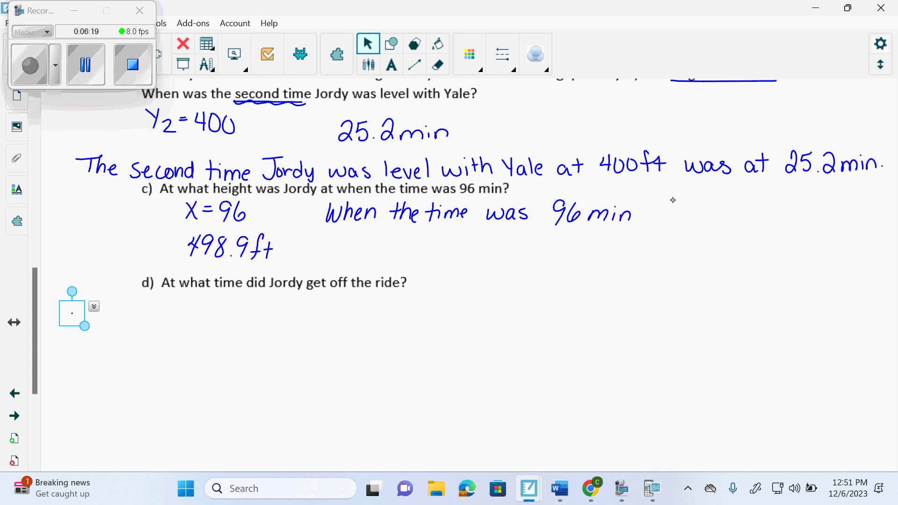
left_click_drag(672, 198, 658, 216)
mouse_move(664, 201)
left_mouse_down()
mouse_move(713, 218)
mouse_move(707, 228)
left_mouse_up()
mouse_move(741, 207)
left_mouse_down()
mouse_move(748, 218)
mouse_move(803, 207)
mouse_move(804, 221)
mouse_move(811, 217)
left_mouse_up()
left_click_drag(805, 209, 821, 207)
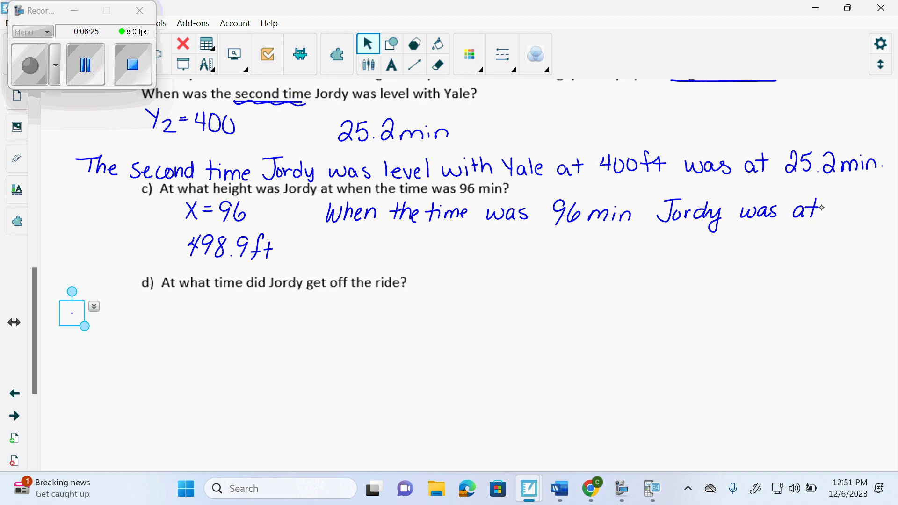
Step: Finish the sentence on a second line with 'a height of 498.9ft.'
mouse_move(348, 241)
left_mouse_down()
mouse_move(337, 252)
mouse_move(377, 253)
mouse_move(394, 241)
mouse_move(386, 262)
mouse_move(421, 241)
mouse_move(449, 239)
mouse_move(460, 250)
left_mouse_up()
mouse_move(455, 240)
left_mouse_down()
mouse_move(502, 243)
mouse_move(493, 250)
mouse_move(505, 251)
mouse_move(524, 236)
mouse_move(528, 250)
left_mouse_up()
left_click_drag(537, 236, 533, 253)
mouse_move(555, 234)
left_mouse_down()
mouse_move(546, 255)
mouse_move(558, 240)
left_mouse_up()
mouse_move(561, 237)
left_mouse_down()
mouse_move(555, 255)
mouse_move(565, 245)
left_mouse_up()
left_click(570, 248)
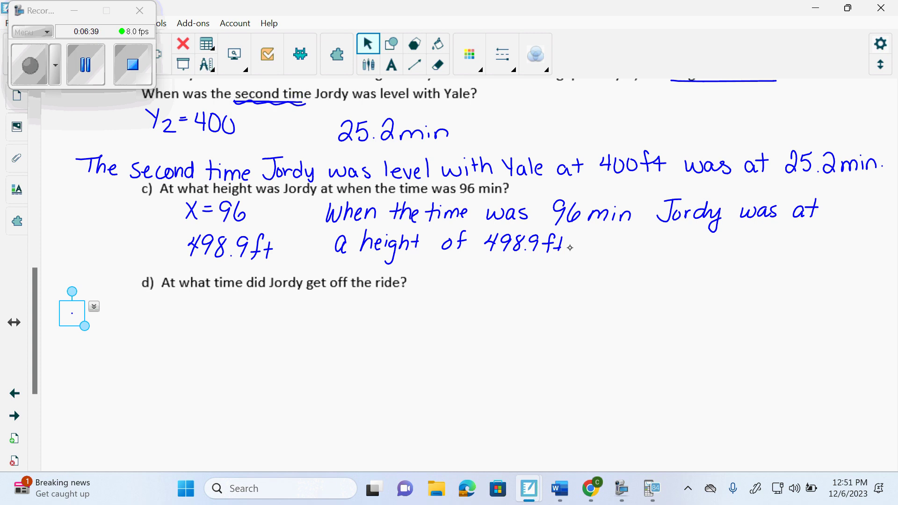
left_click_drag(32, 379, 32, 280)
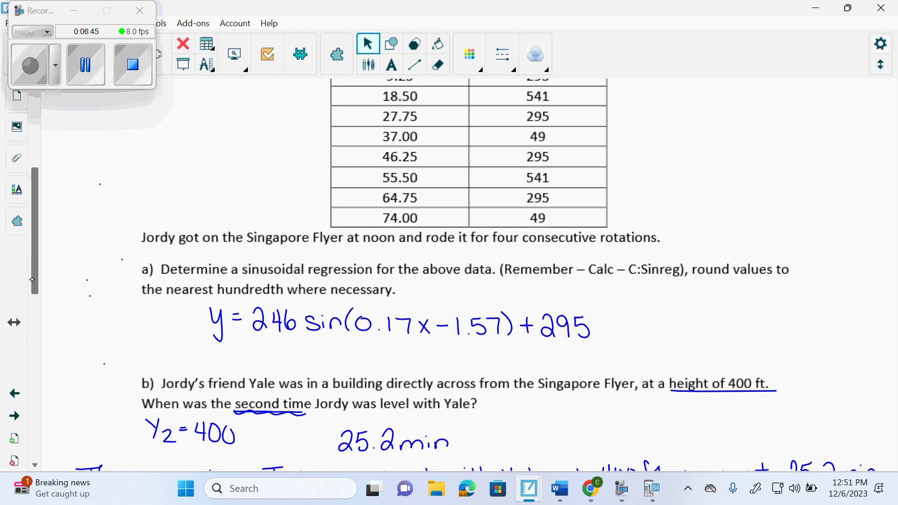
Step: Underline 'four consecutive rotations.' in the problem statement, then return to the calculator graph
left_click_drag(491, 245, 660, 246)
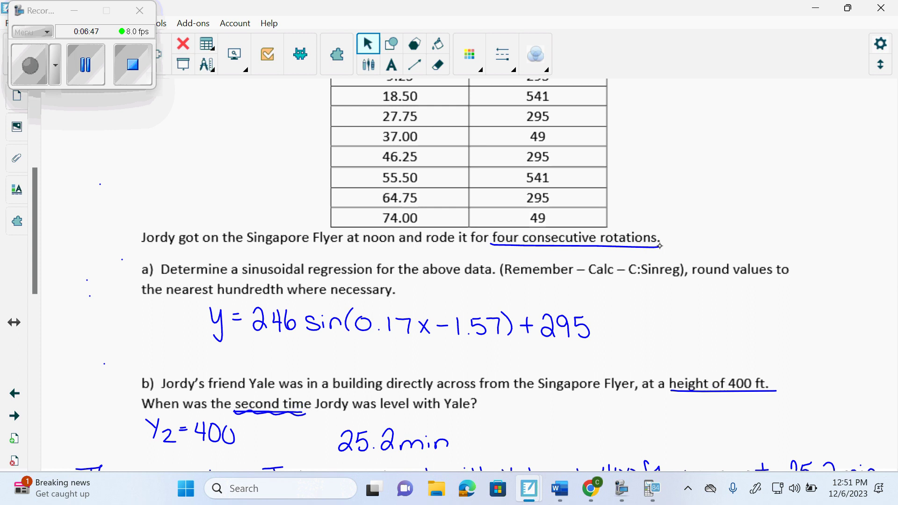
left_click_drag(34, 287, 35, 397)
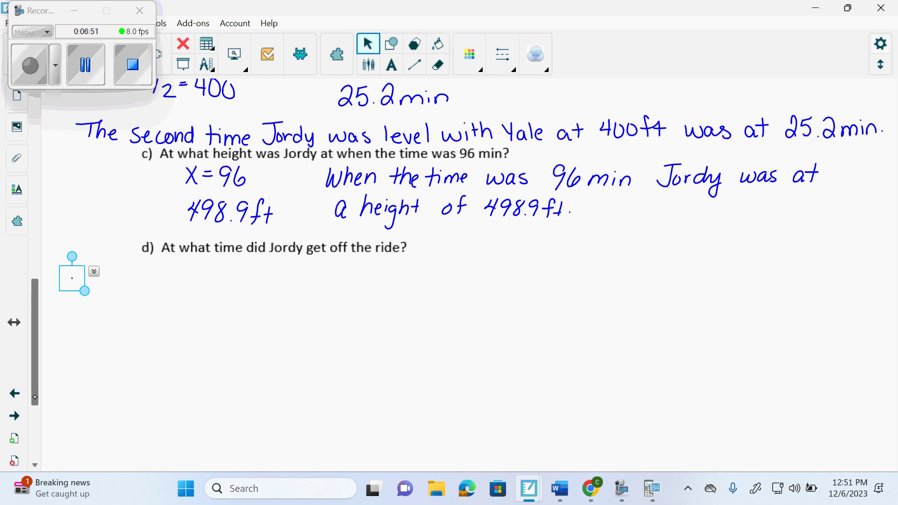
key("alt+Tab")
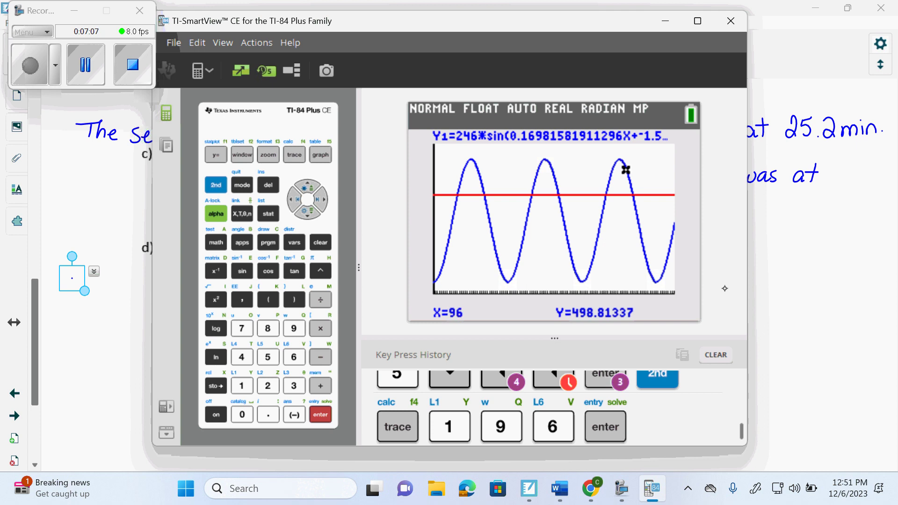
Step: Change Xmax to 180 and redraw the graph
left_click(242, 155)
left_click(312, 211)
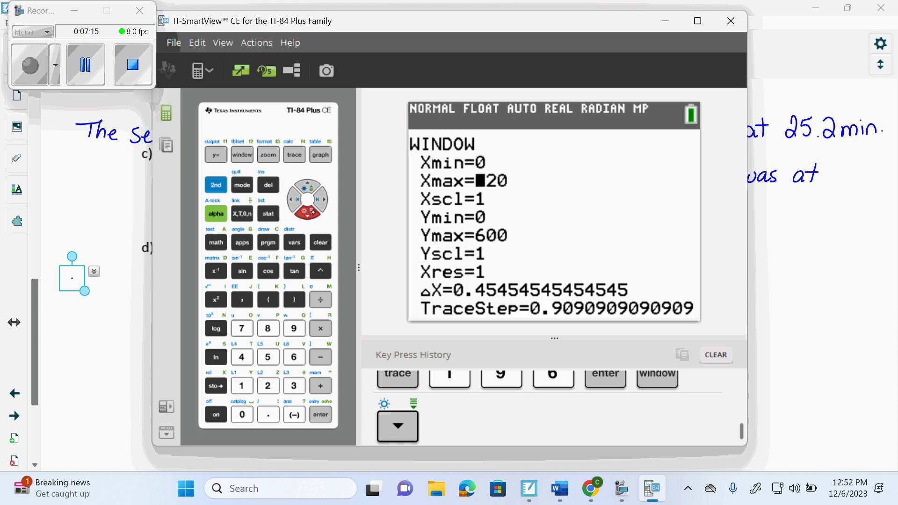
left_click(241, 385)
left_click(268, 328)
left_click(243, 413)
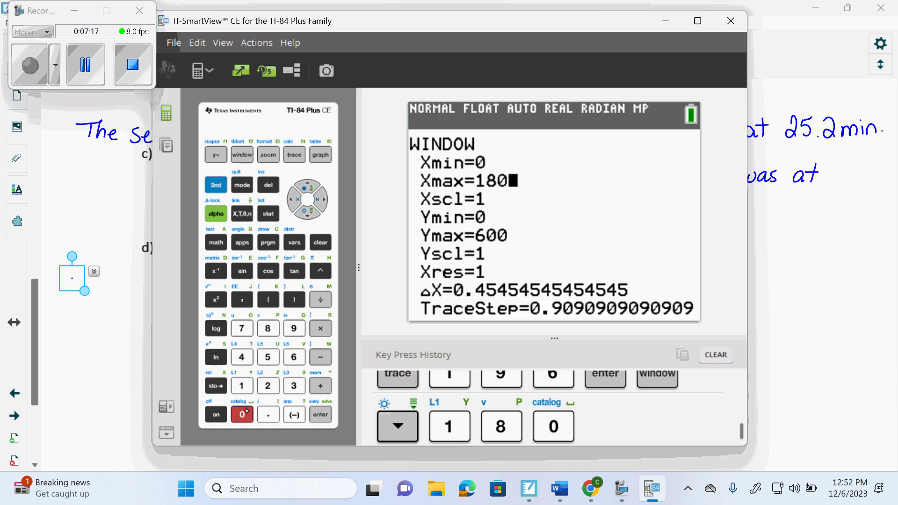
left_click(323, 155)
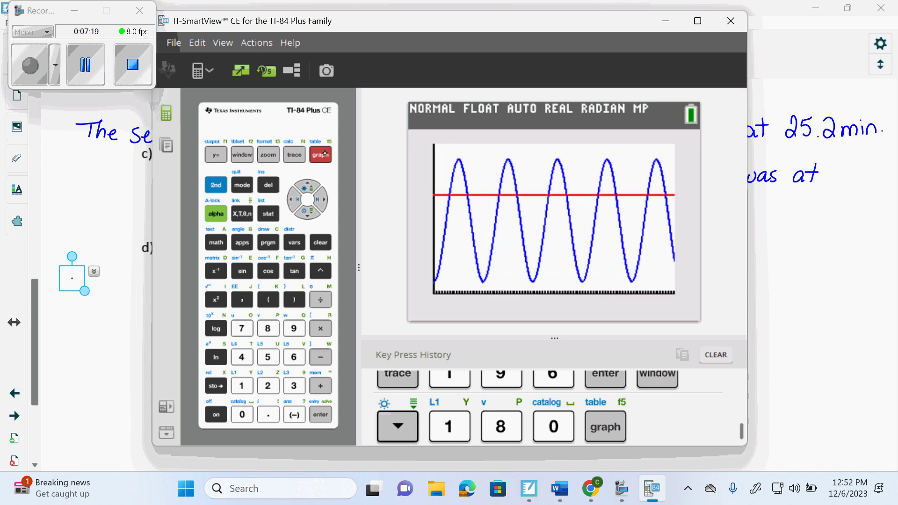
Step: Start the minimum calculation and set the left bound just before the last trough
left_click(216, 185)
left_click(294, 155)
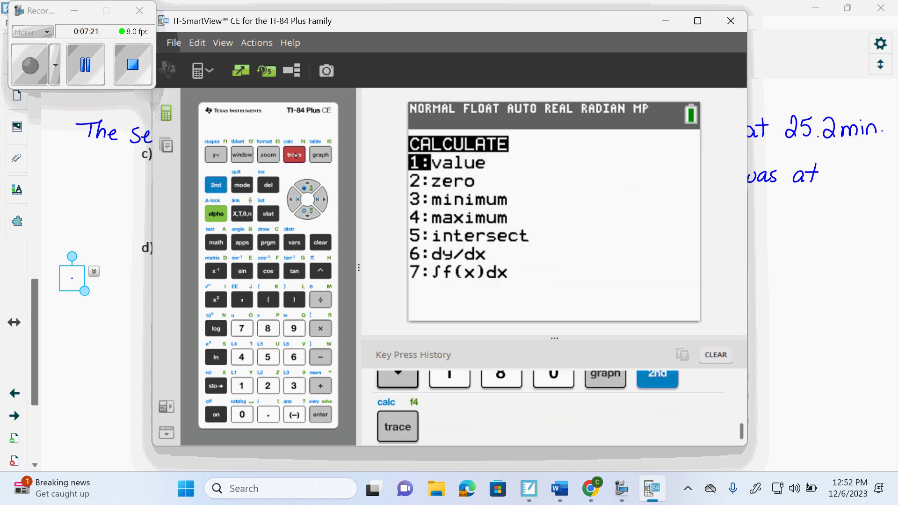
left_click(293, 386)
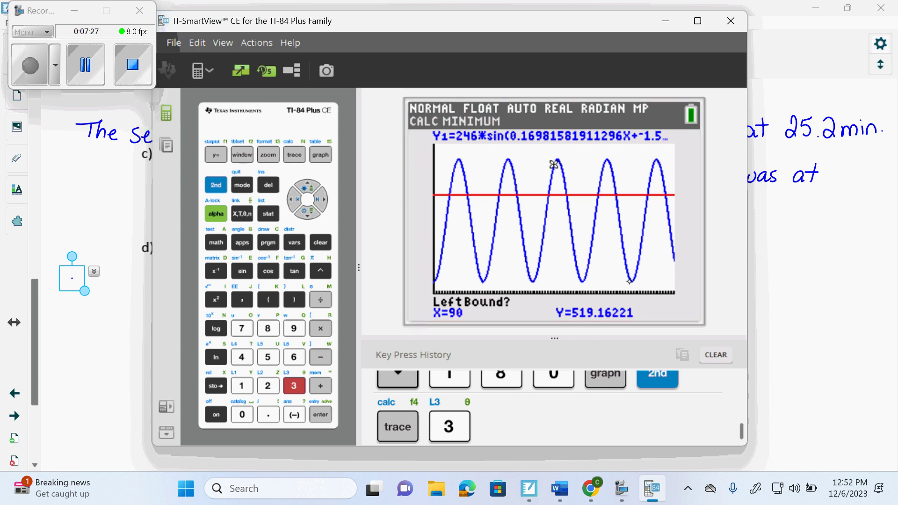
key("Right")
key("Right")
key("Right")
key("Right")
key("Right")
key("Right")
key("Right")
key("Right")
key("Right")
key("Right")
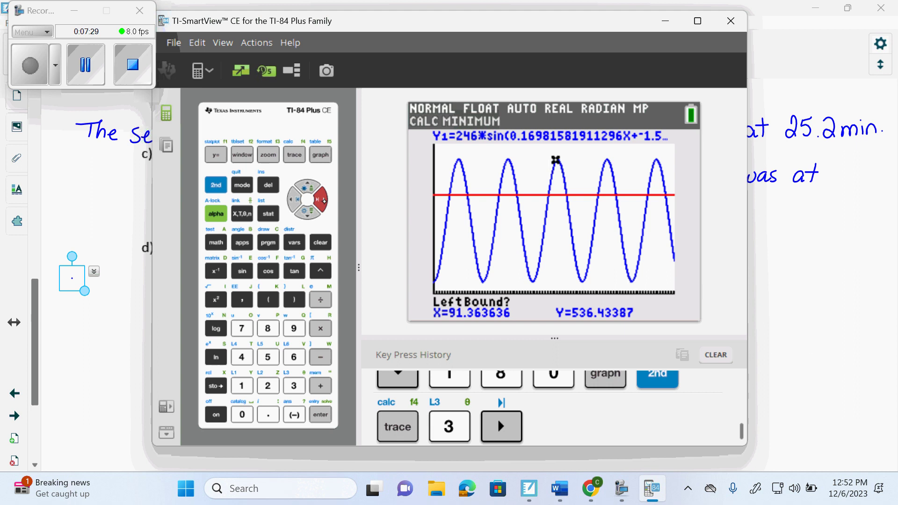
key("Down")
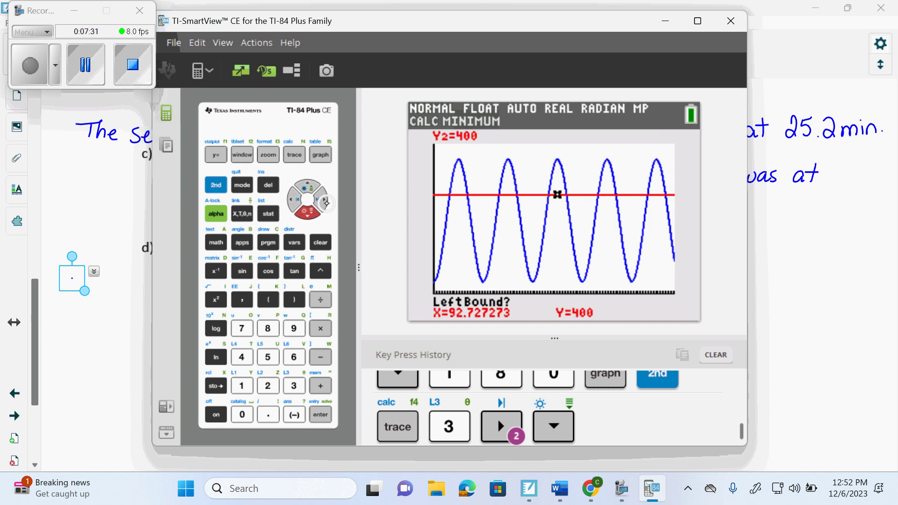
key("Right")
key("Right")
key("Right")
key("Right")
key("Right")
key("Right")
key("Right")
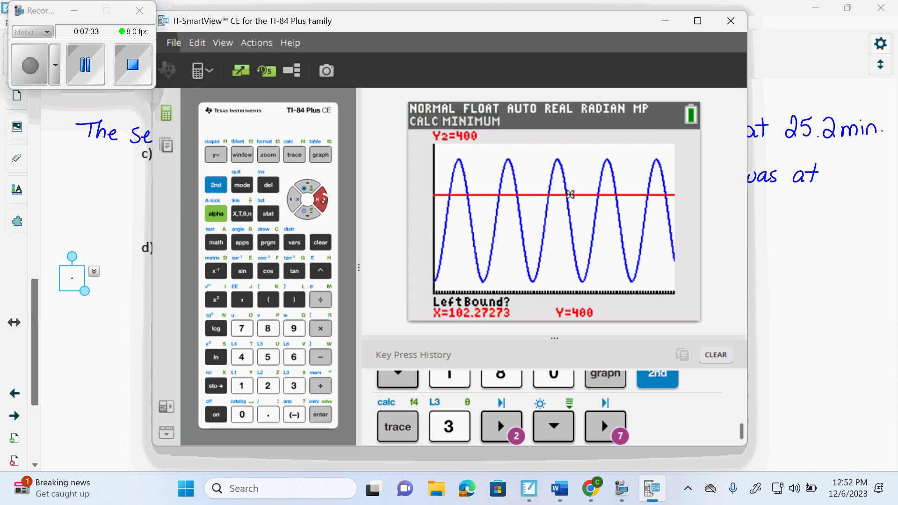
key("Right")
key("Right")
key("Right")
key("Right")
key("Right")
key("Right")
key("Right")
key("Right")
key("Right")
key("Right")
key("Right")
key("Right")
key("Right")
key("Right")
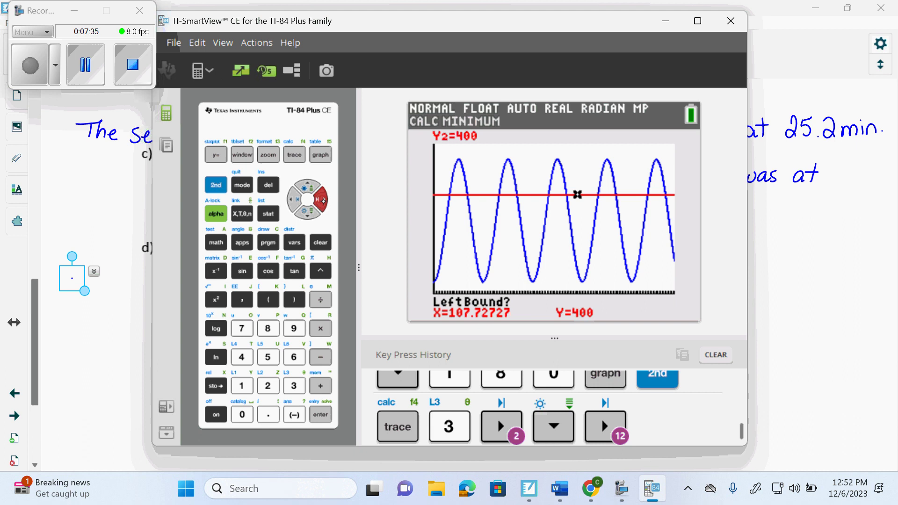
key("Right")
key("Right")
key("Right")
key("Right")
key("Right")
key("Right")
key("Right")
key("Right")
key("Right")
key("Right")
key("Right")
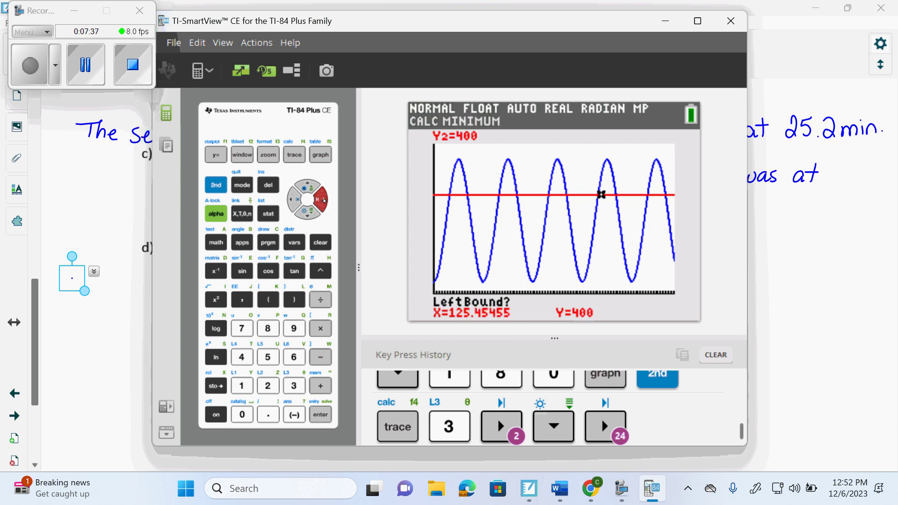
left_click(307, 214)
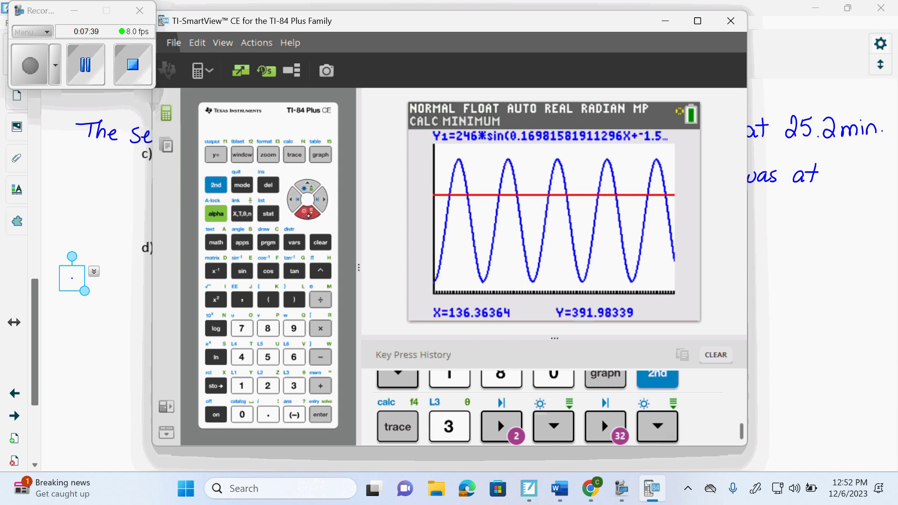
left_click(308, 214)
left_click(307, 215)
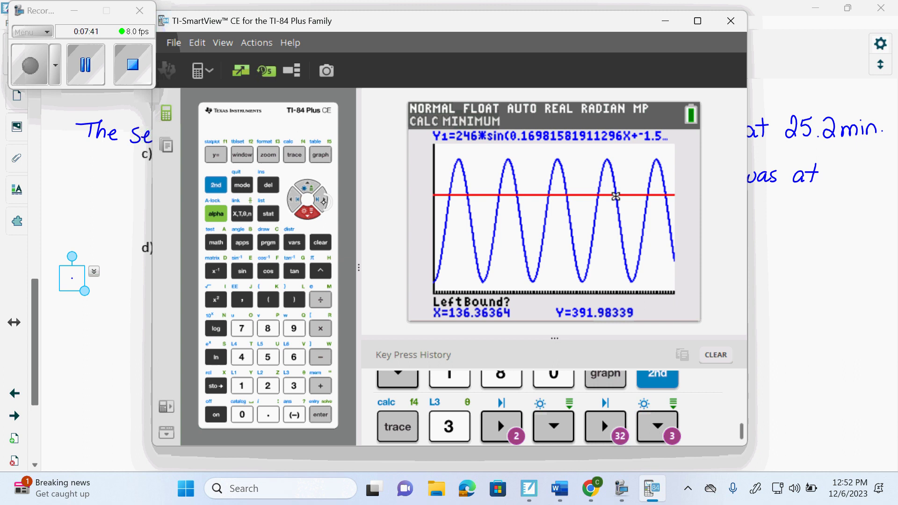
left_click(322, 200)
left_click(323, 200)
left_click(323, 200)
Step: Set the right bound at X=150 and compute the minimum at X=148, Y=49
left_click(322, 200)
left_click(322, 200)
left_click(322, 200)
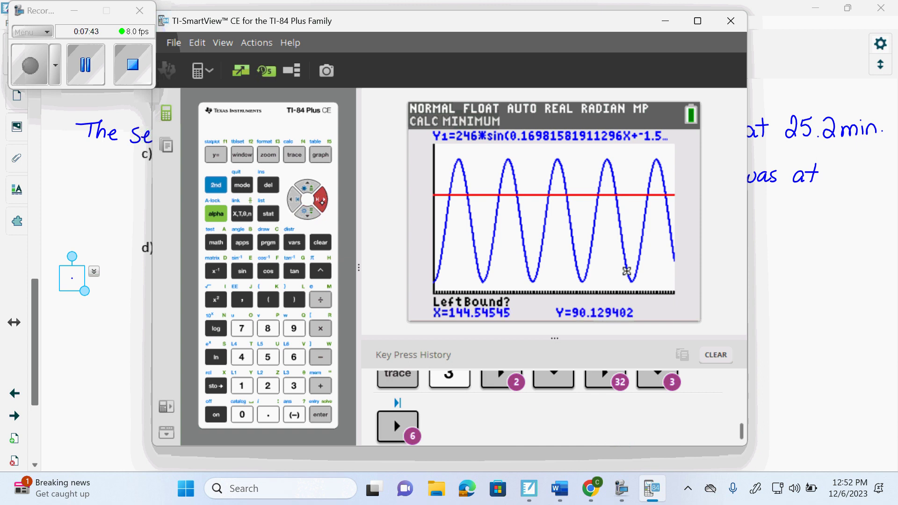
left_click(320, 413)
left_click(322, 200)
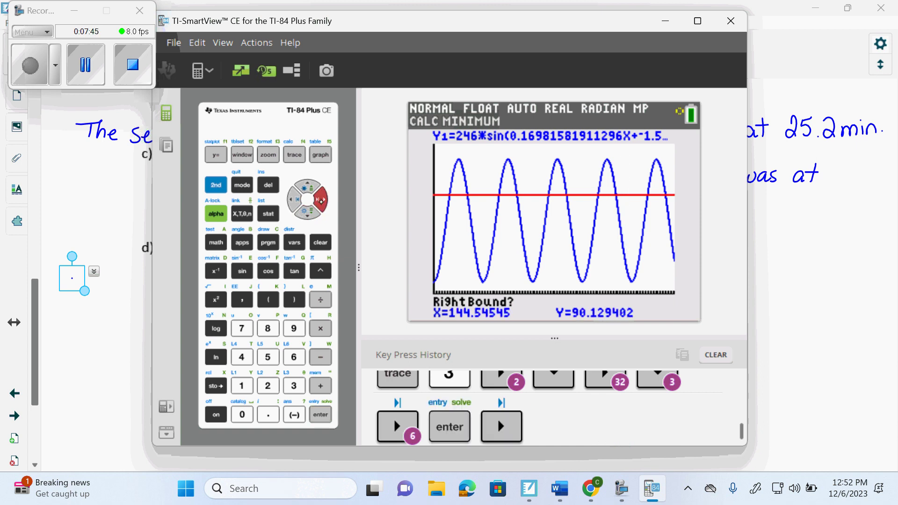
left_click(322, 200)
left_click(322, 200)
left_click(322, 200)
left_click(321, 413)
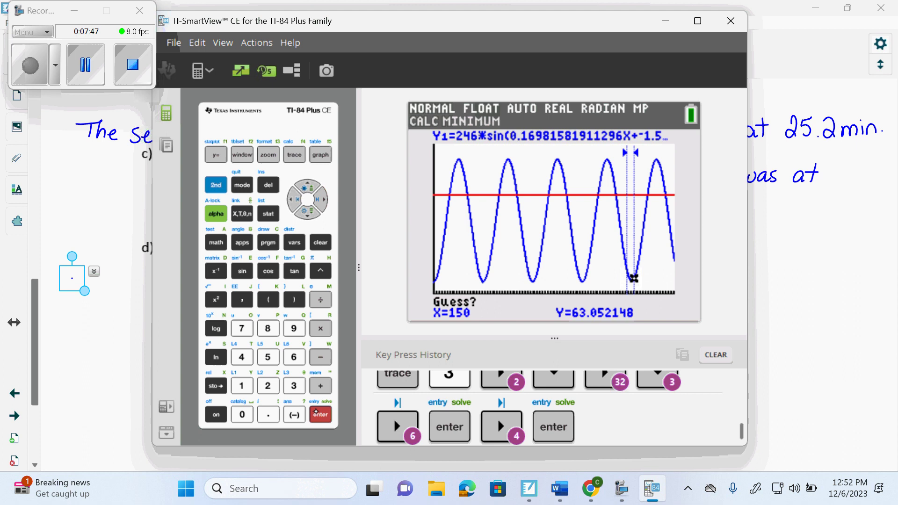
left_click(320, 414)
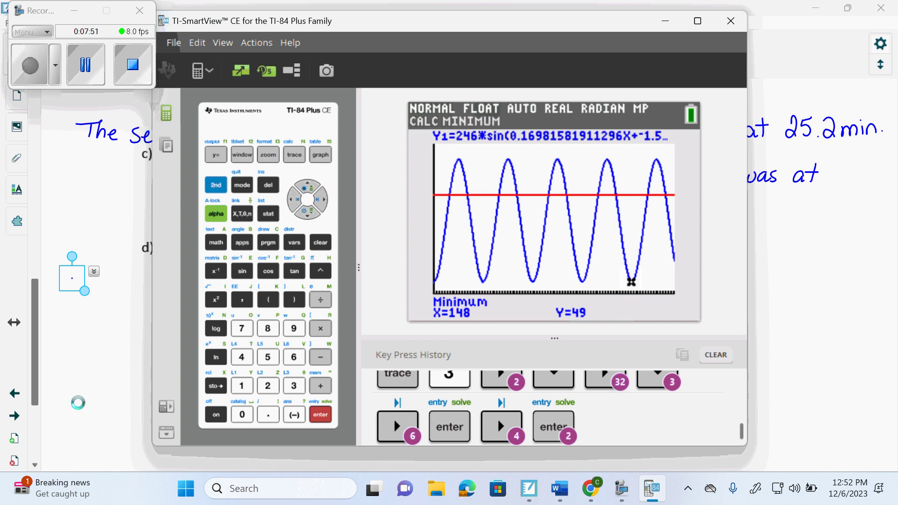
left_click(78, 401)
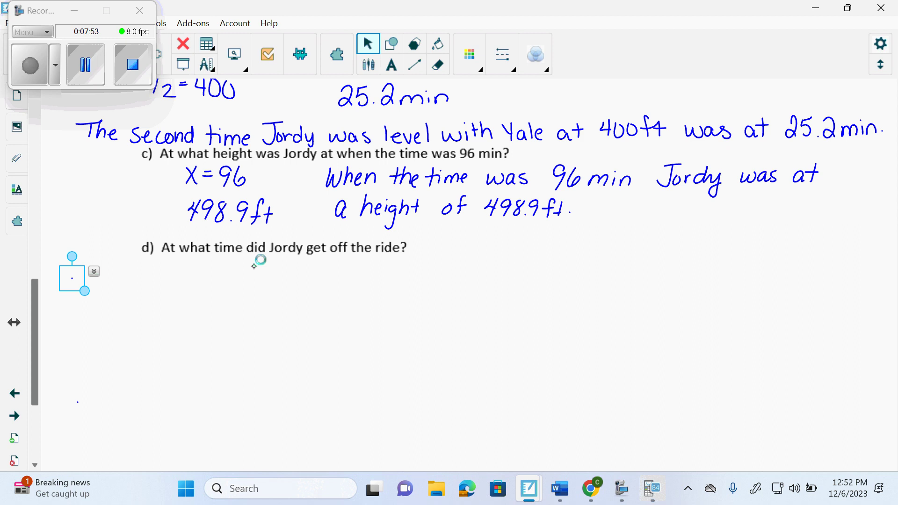